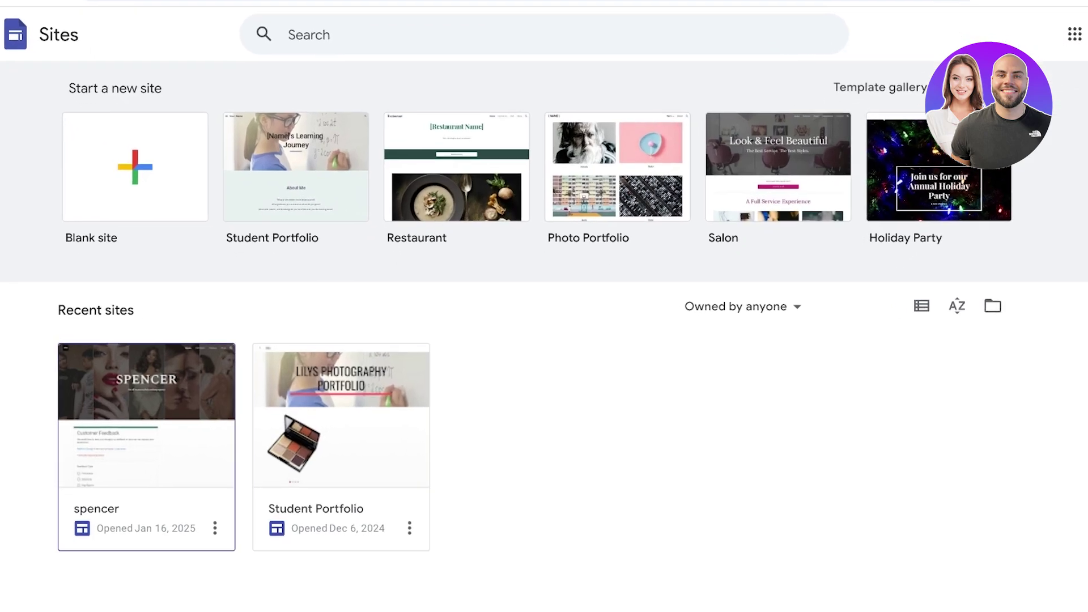
Open the spencer site and delete the embedded Customer Feedback form from Home
click(559, 320)
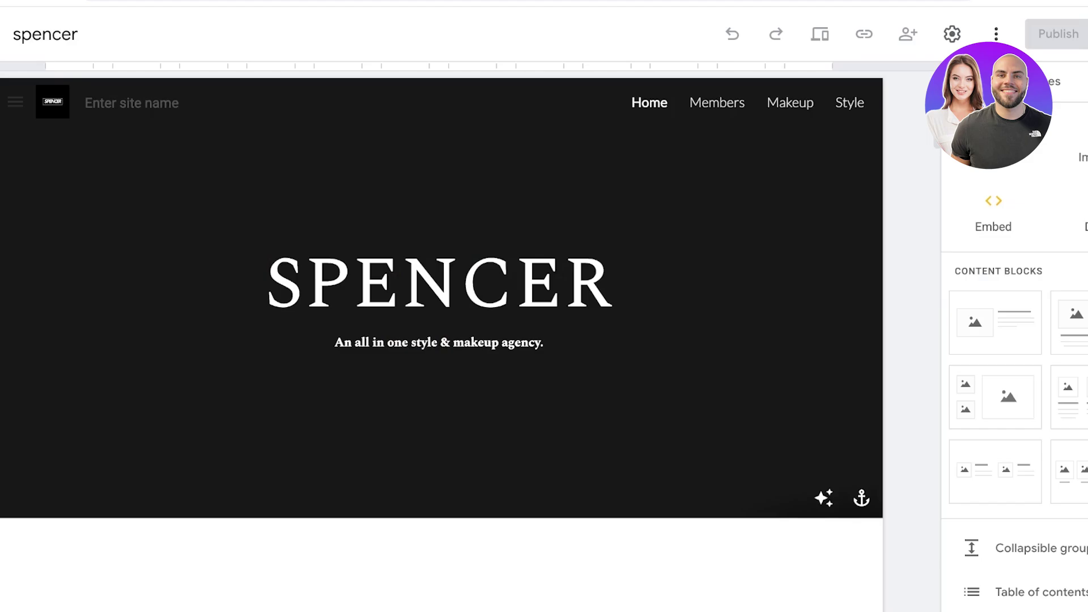
scroll(1017, 385, down, 4)
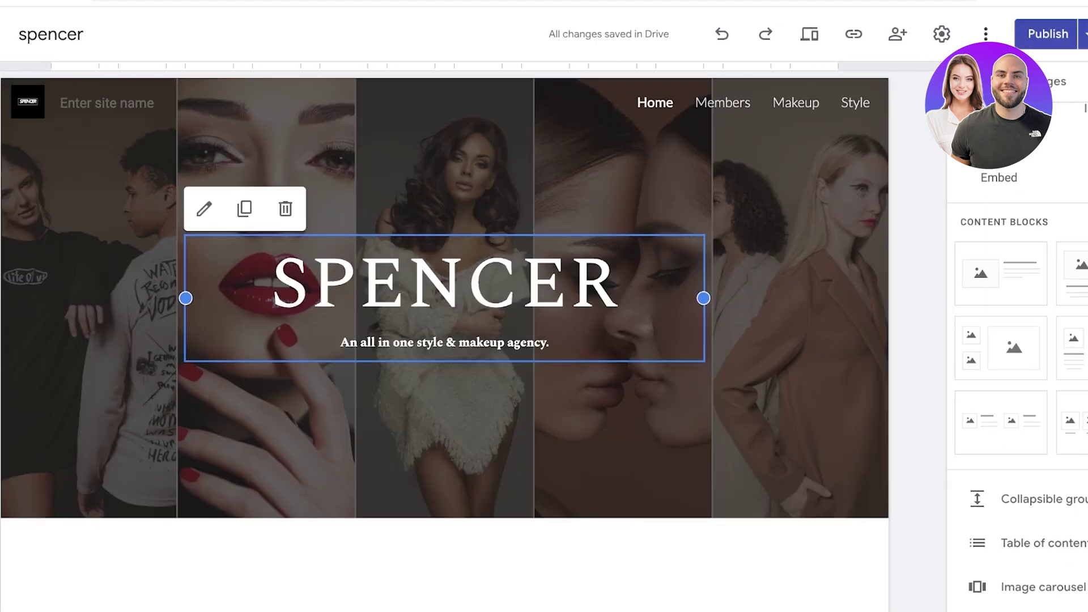
scroll(445, 292, down, 10)
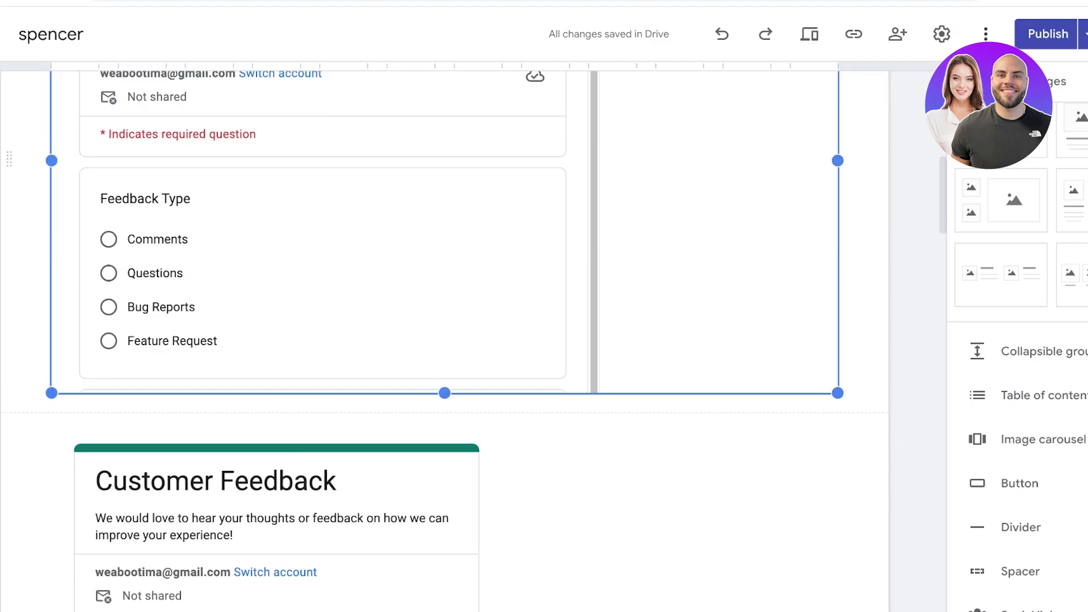
scroll(445, 340, up, 5)
key(Delete)
Delete the Fall Makeup Collection, Satin Lipstick and Lumi Silk Eyeshadow buy sections
scroll(444, 340, down, 10)
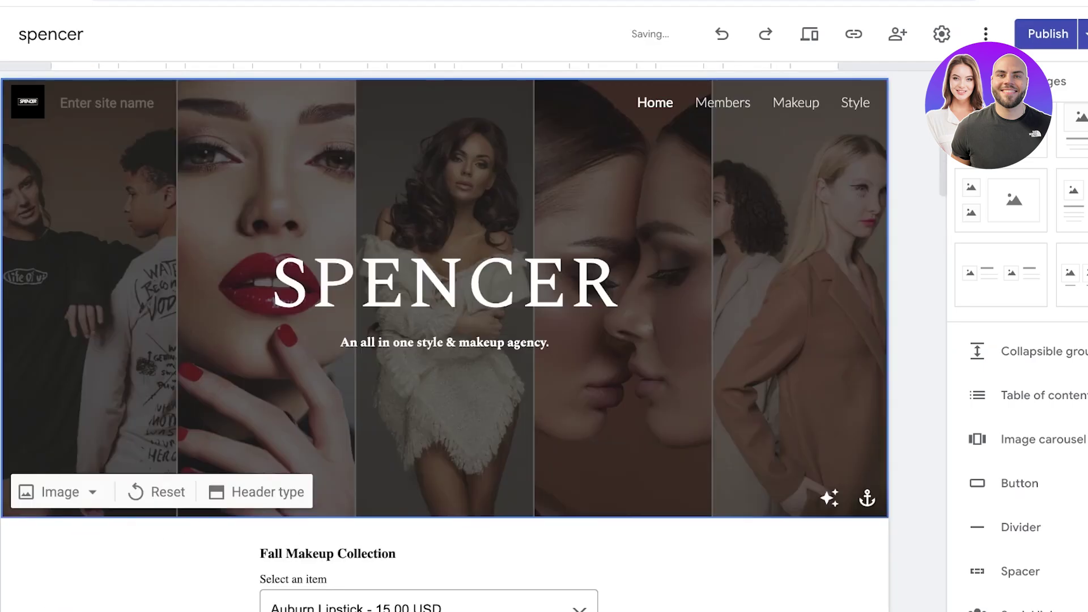
scroll(445, 339, down, 10)
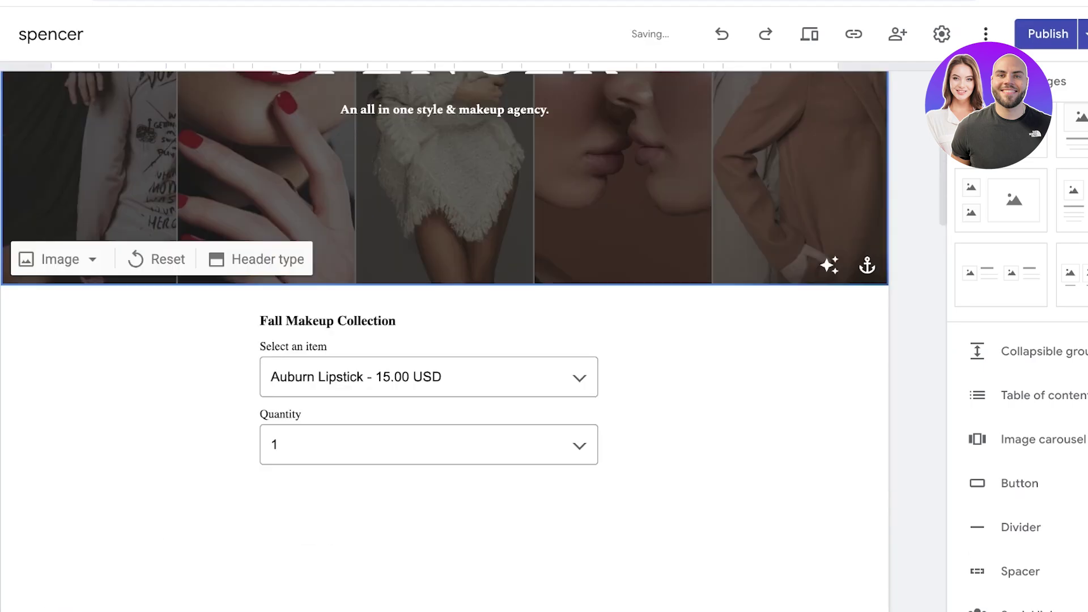
scroll(444, 340, up, 9)
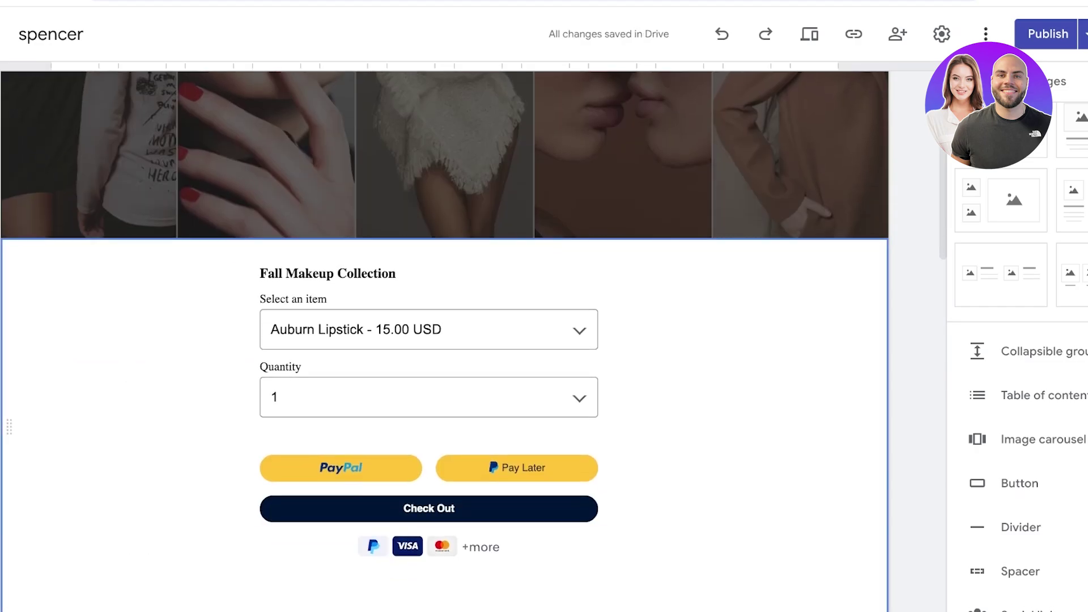
key(Delete)
scroll(444, 340, down, 9)
key(Delete)
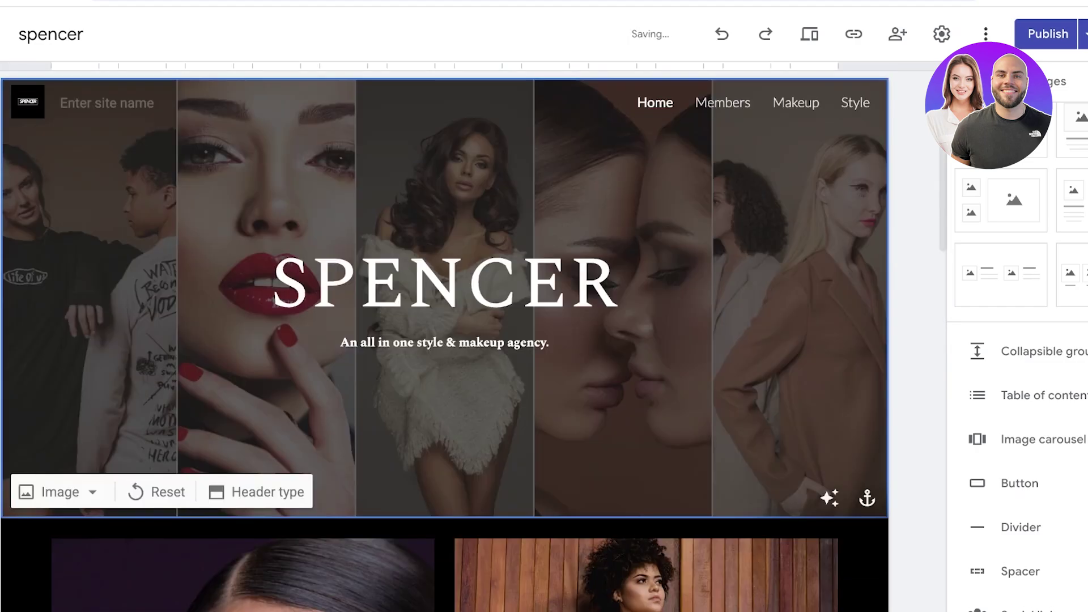
scroll(445, 340, down, 12)
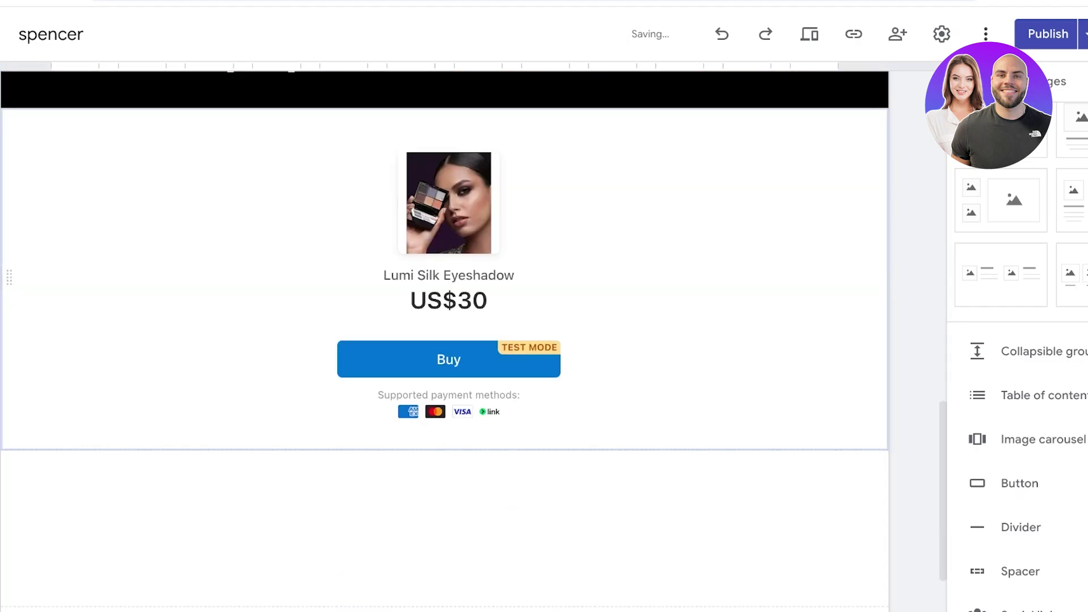
key(Delete)
scroll(445, 340, down, 5)
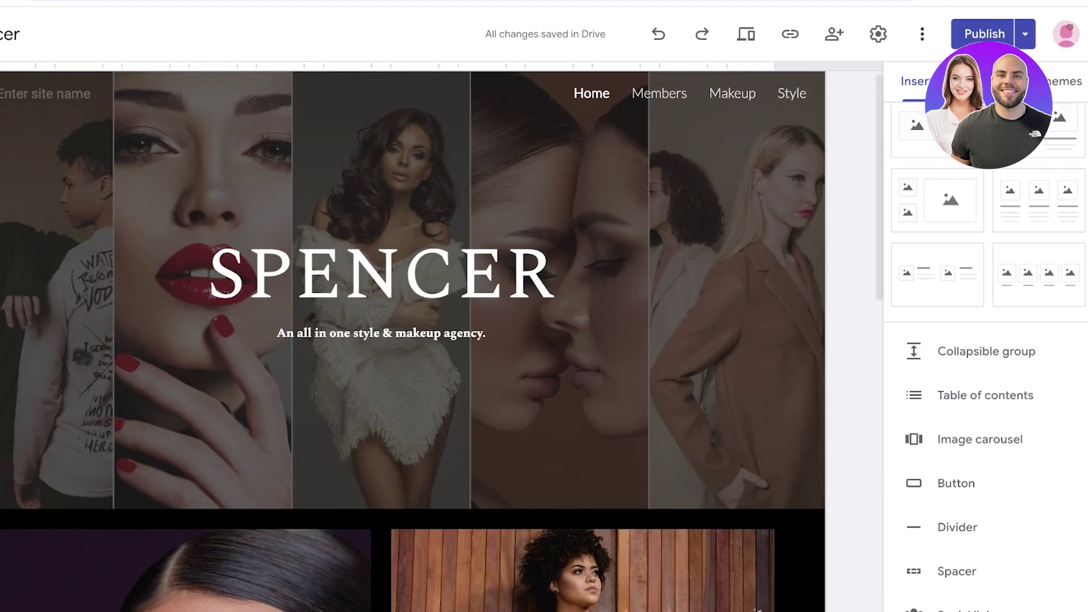
Delete the old Members page from the site's pages
click(1048, 81)
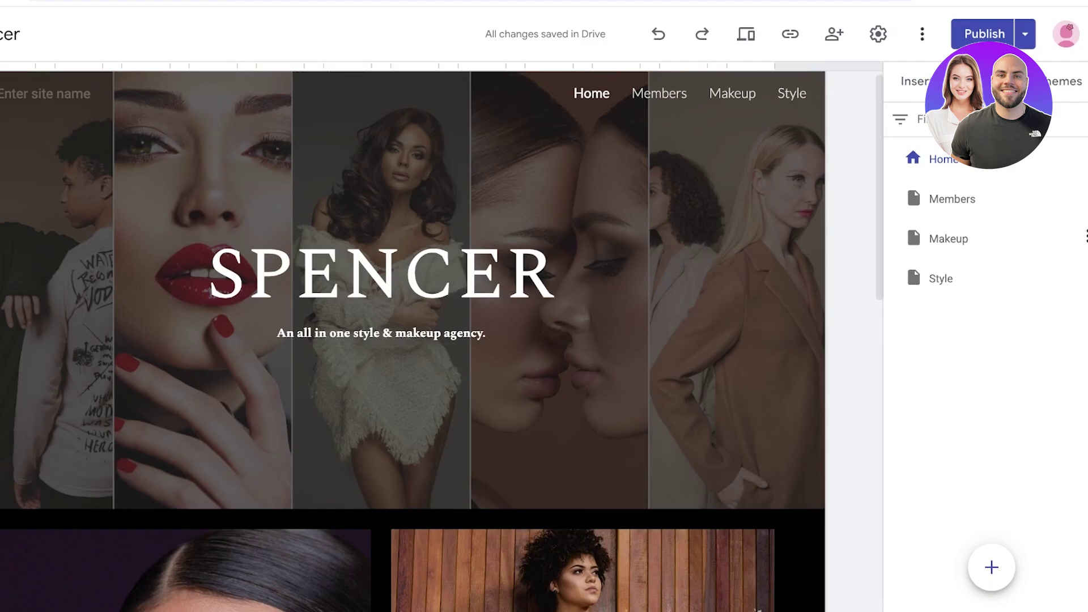
click(952, 199)
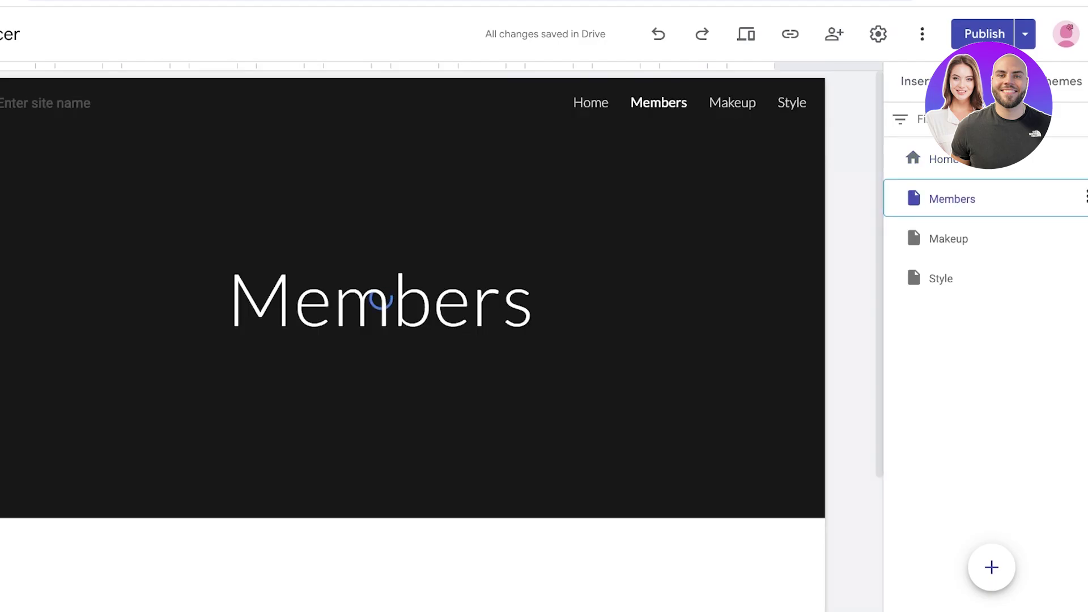
click(1085, 197)
click(961, 408)
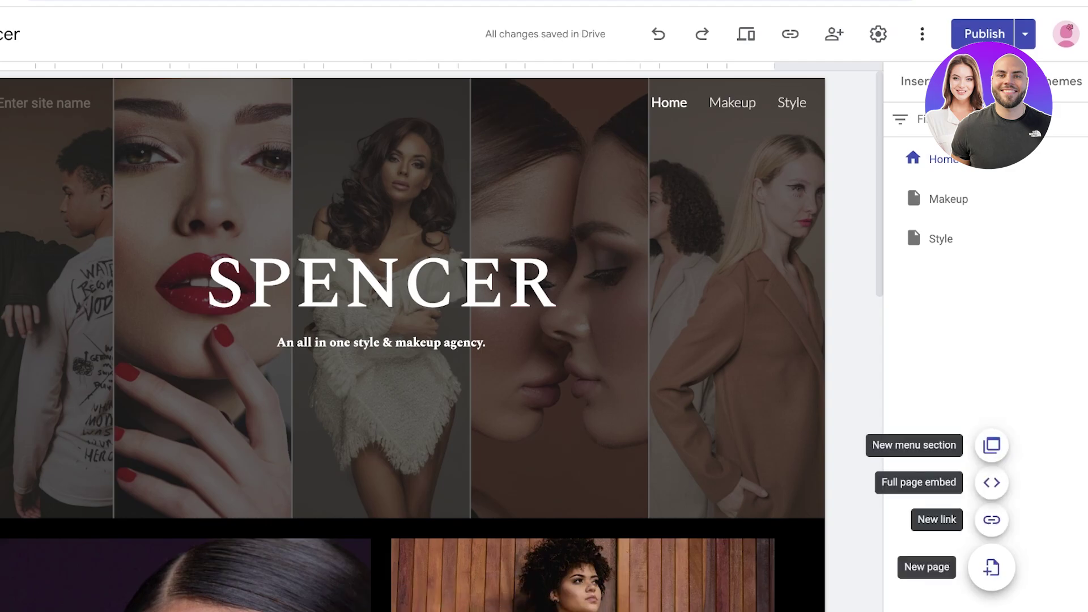
Create a new page named Members and add an image-and-text section below its header
click(991, 566)
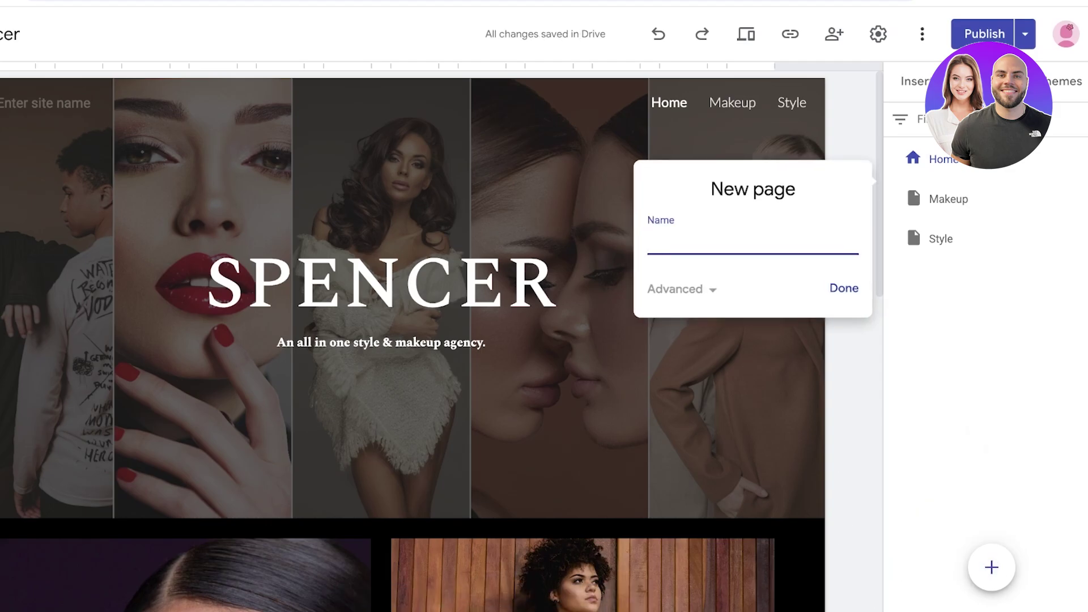
text(Members)
key(Return)
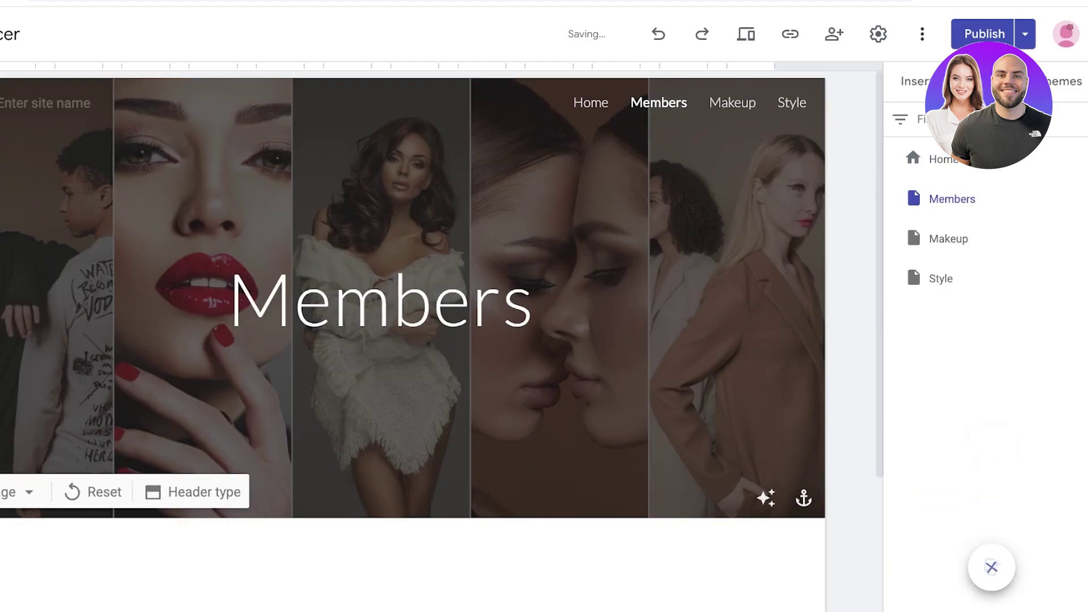
scroll(413, 284, down, 4)
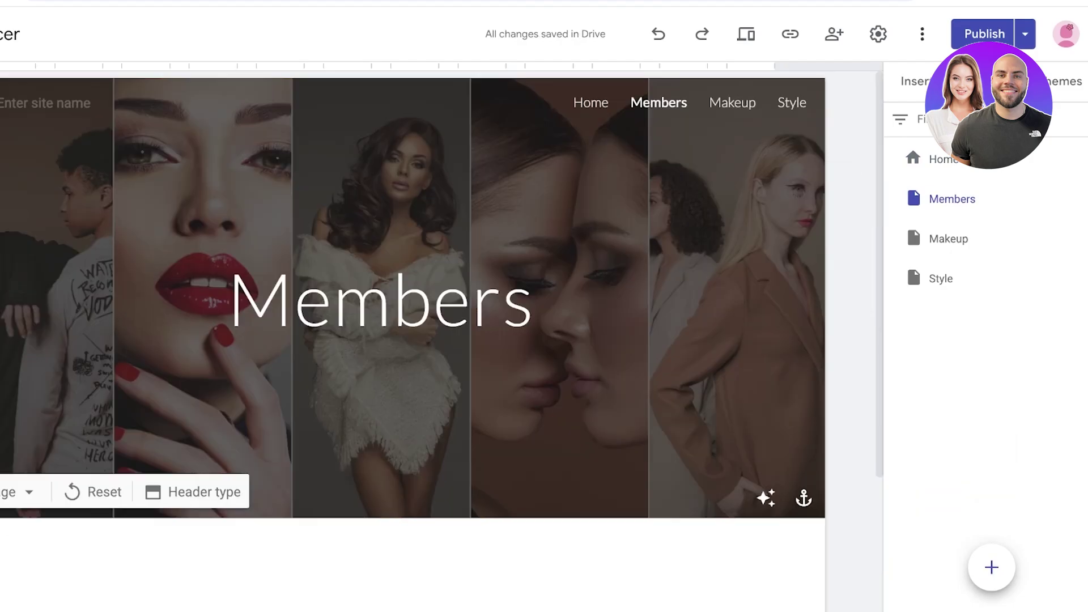
drag(916, 130, 397, 363)
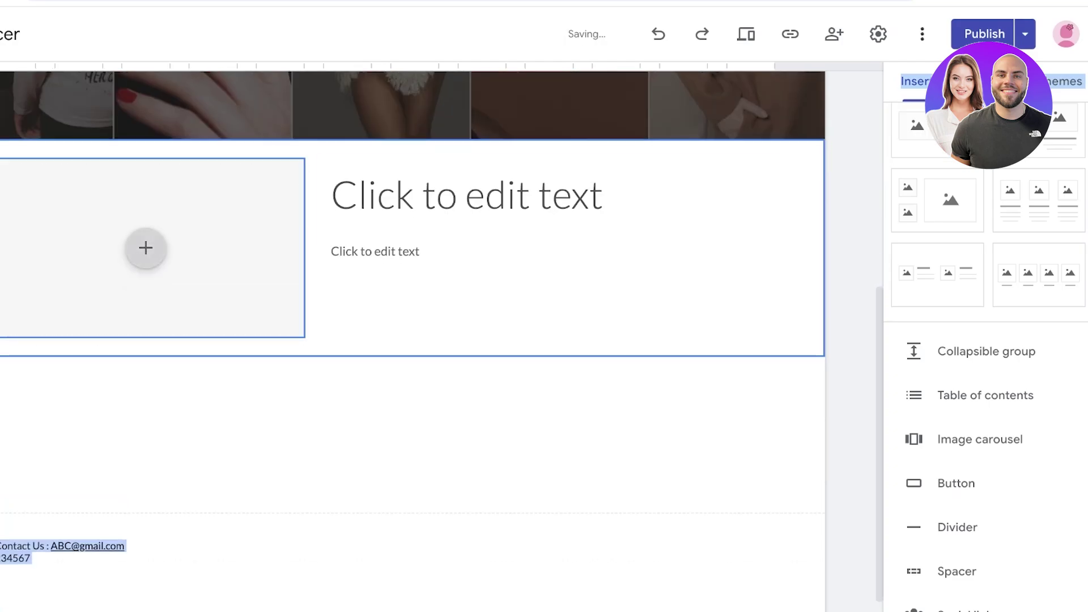
Glance at the site themes, then return to the insertable layouts and blocks
scroll(146, 247, up, 6)
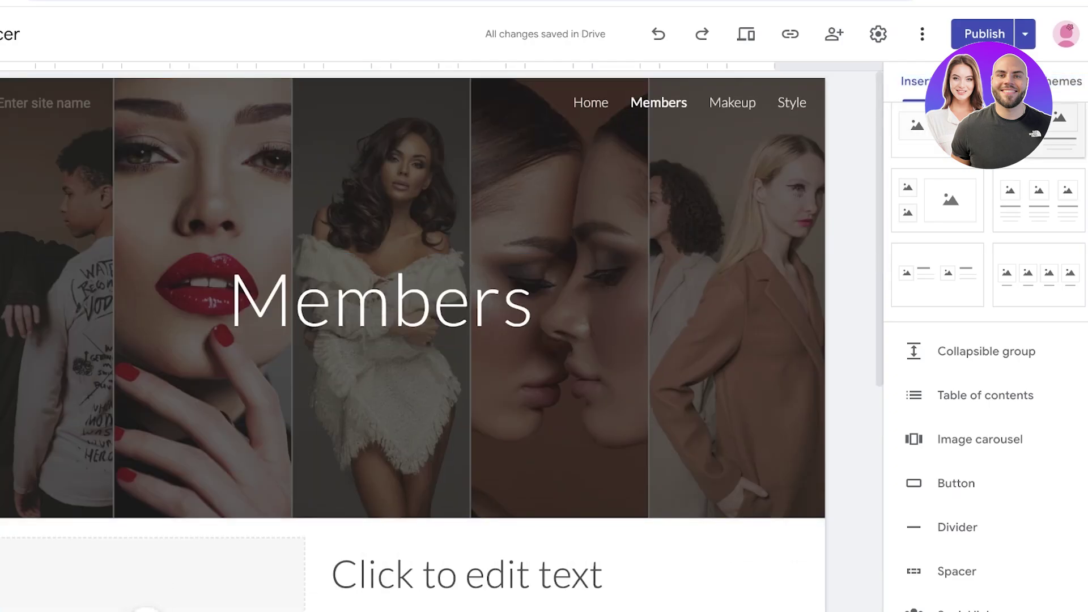
click(1064, 81)
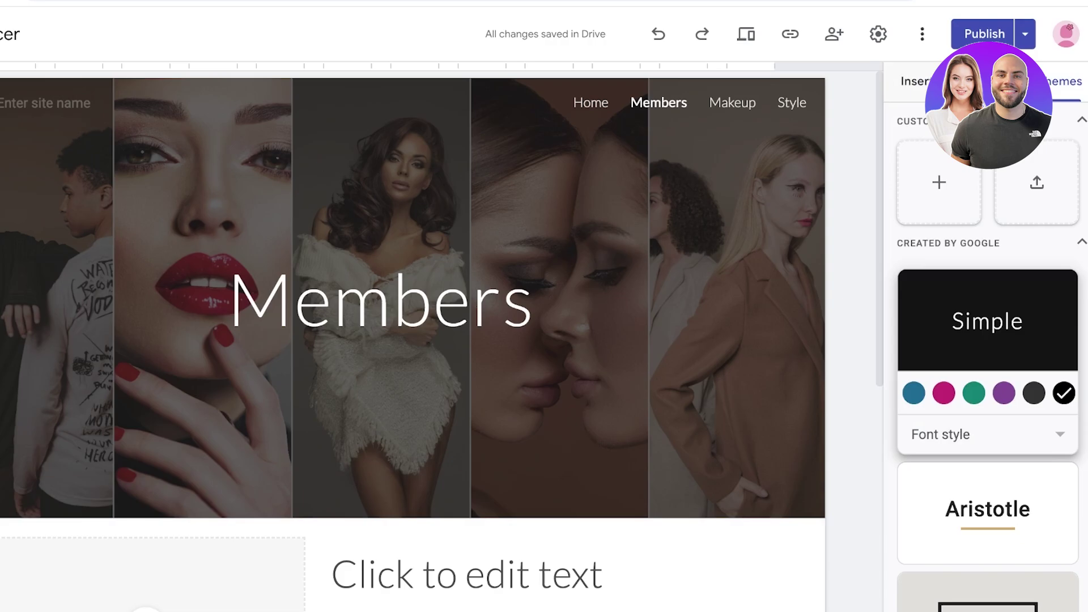
click(914, 81)
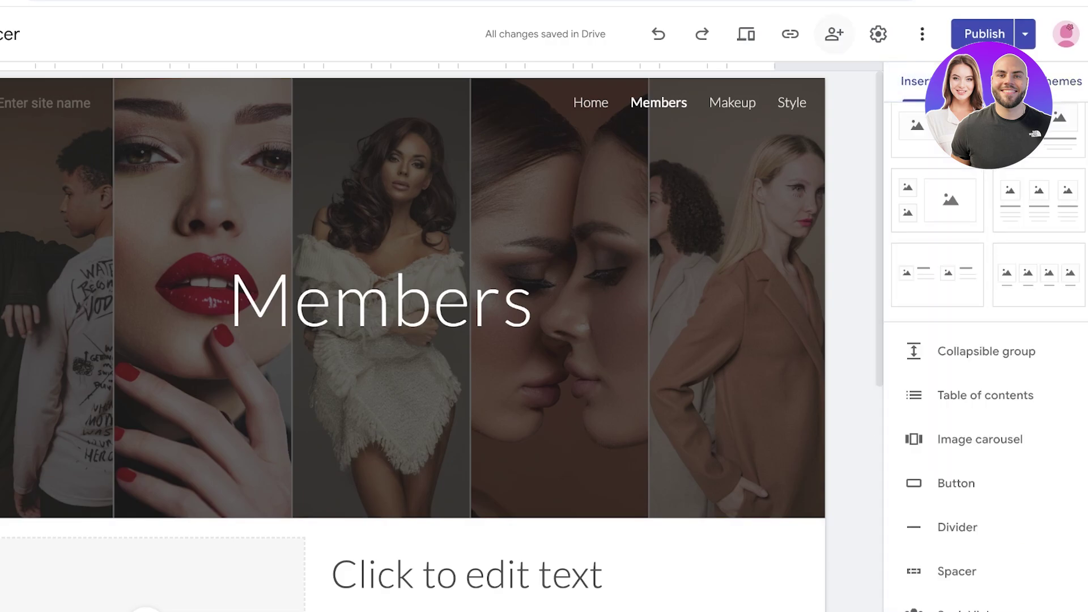
Show AuthPro's New account signup page with its Free or Deluxe account choices
mouse_move(396, 340)
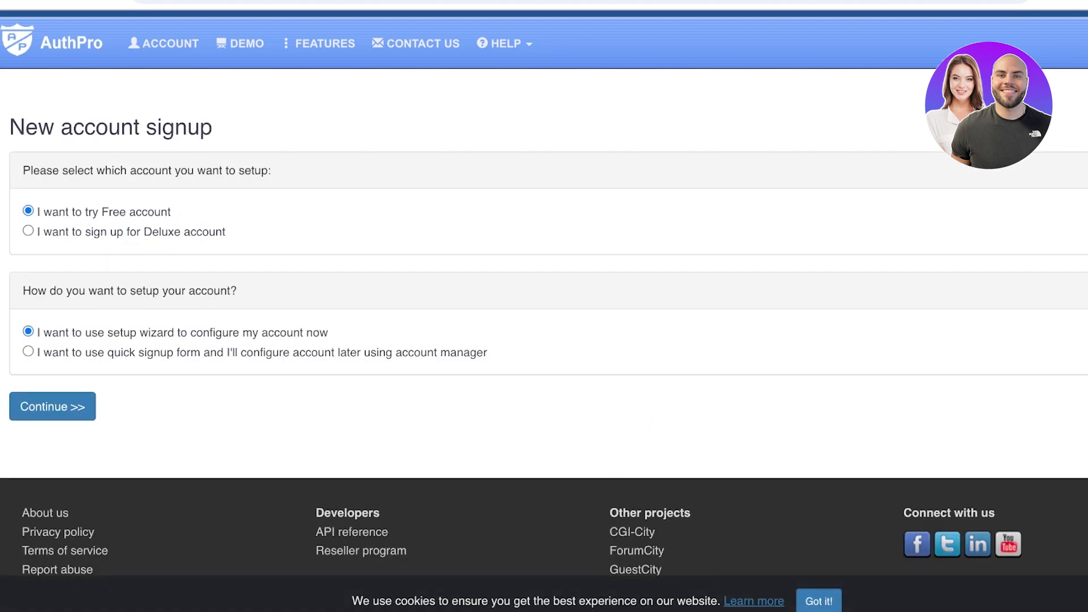
Continue to the signup form and enter a username, the password and its confirmation
click(52, 406)
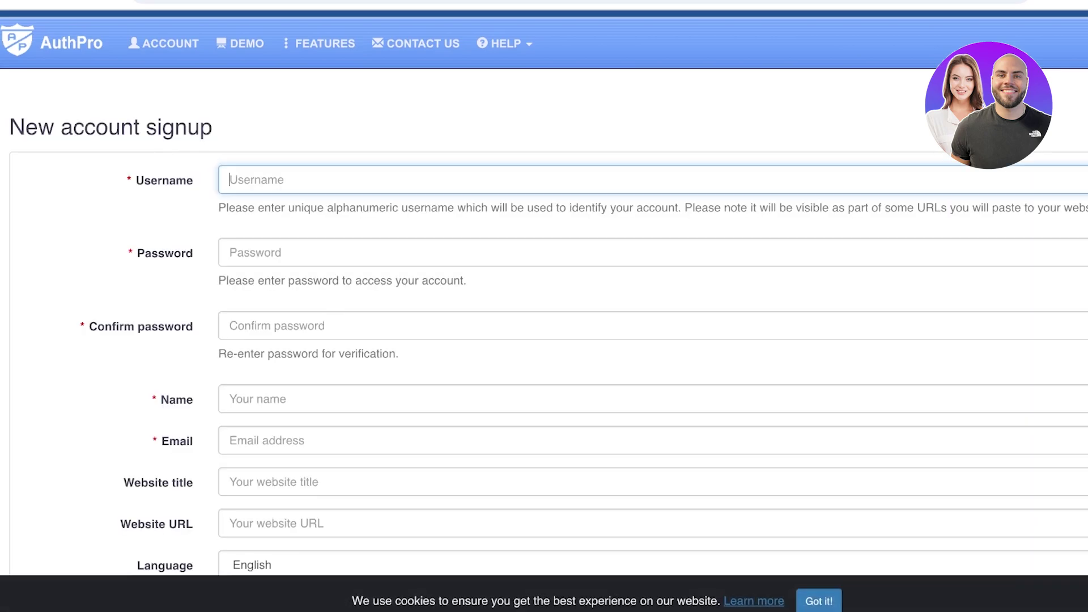
key(Tab)
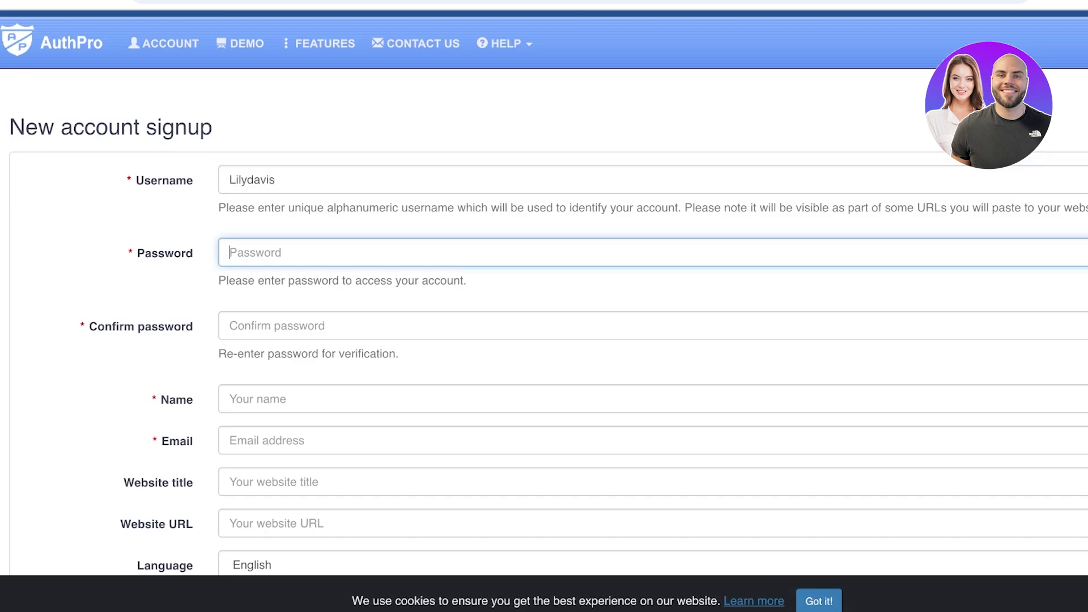
text(•••••••••)
key(Tab)
text(•••)
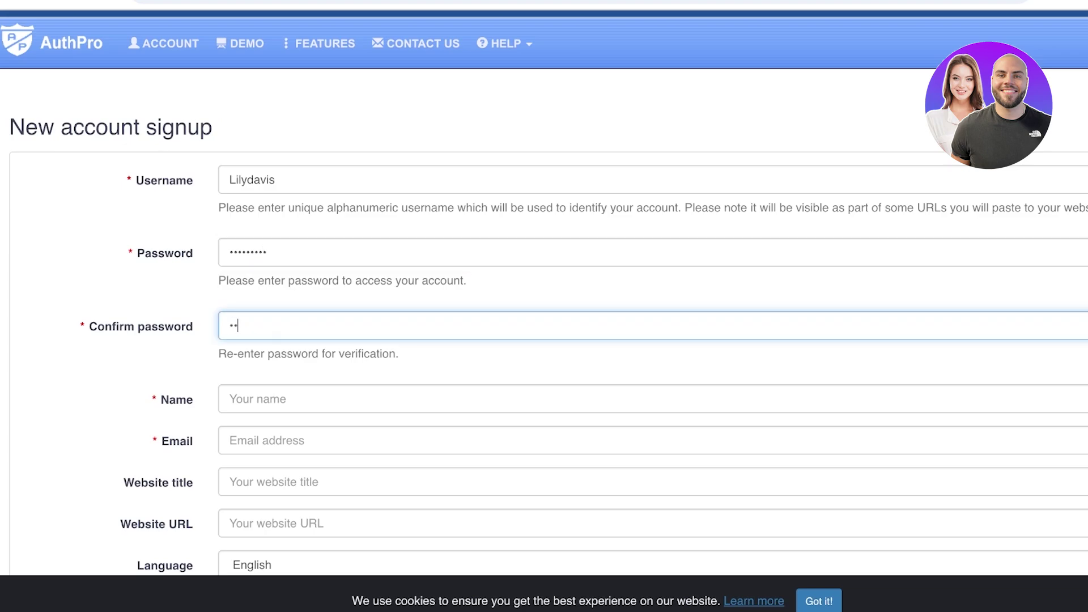
text(••••••)
Fill in the account holder's first name and e-mail address
key(Tab)
text(L)
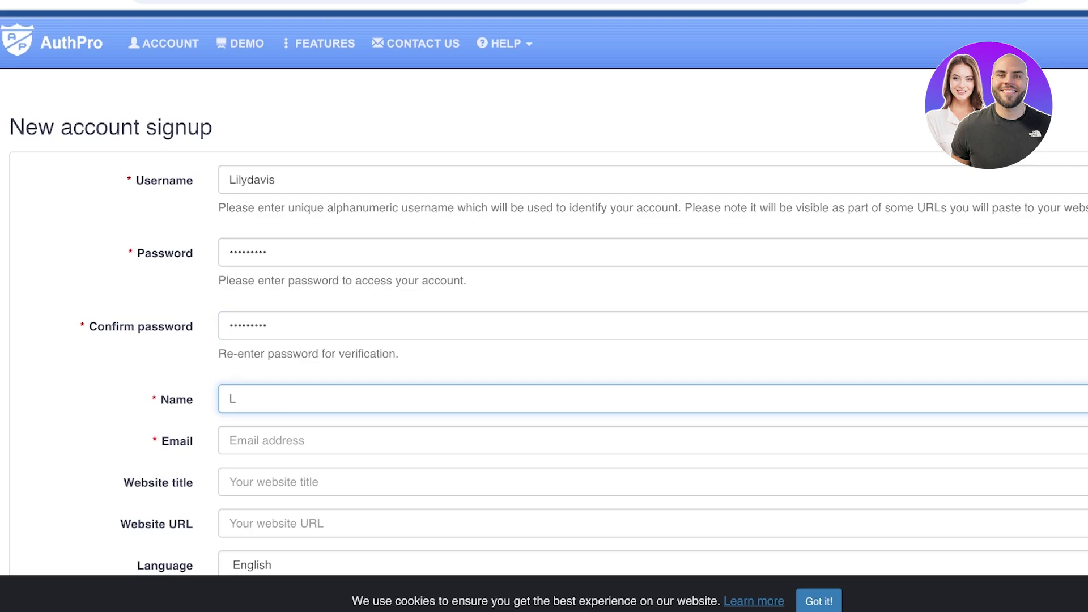
text(ily)
key(Tab)
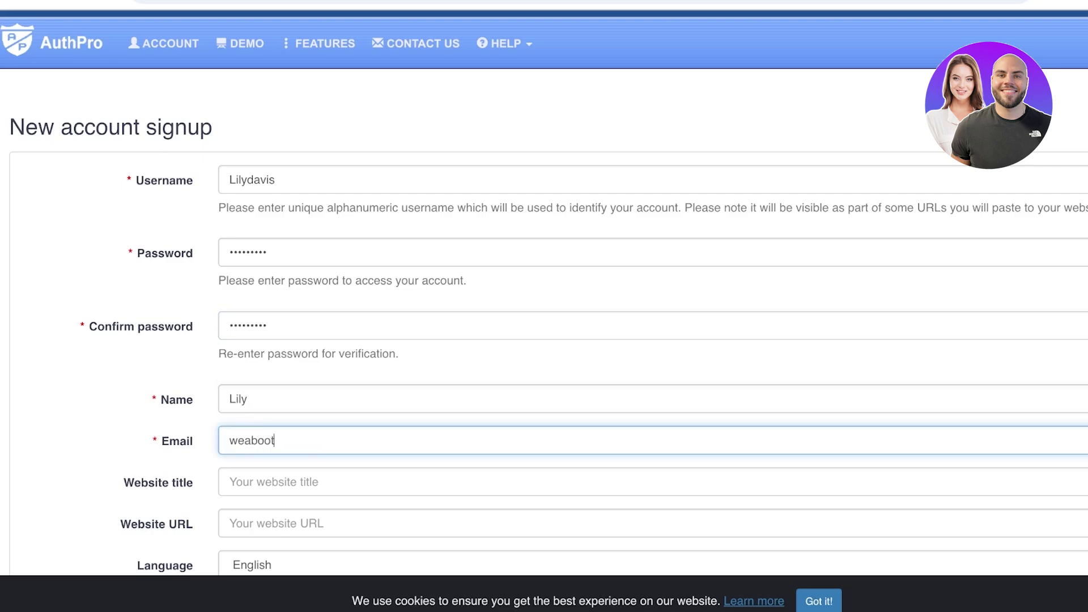
key(Tab)
scroll(544, 306, down, 3)
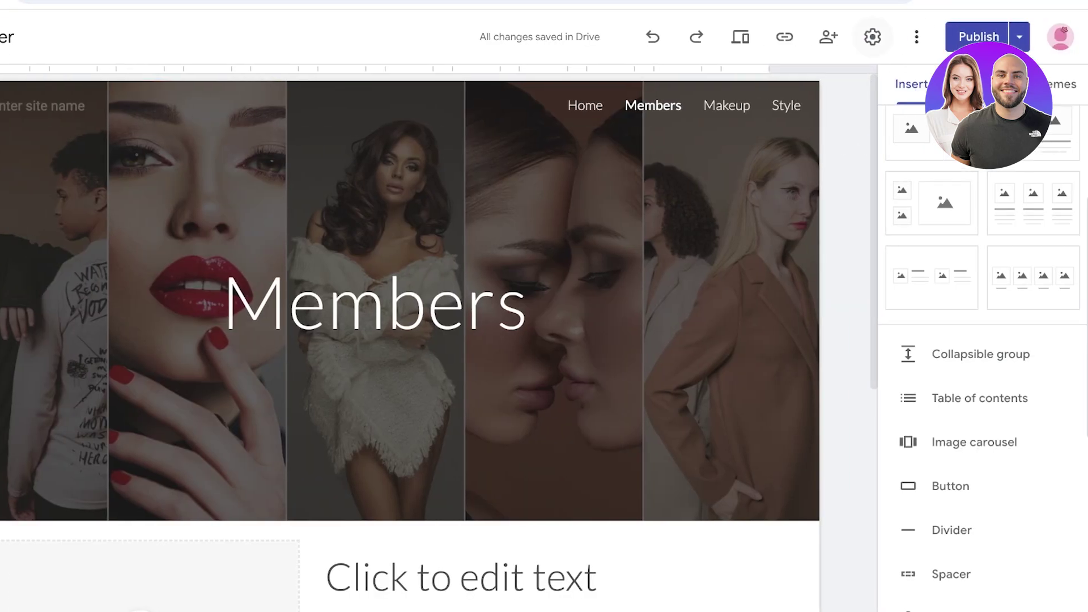
Publish the Google Site under the name Spencer, making Members live at sites.google.com/view/spencer0/members
click(1076, 36)
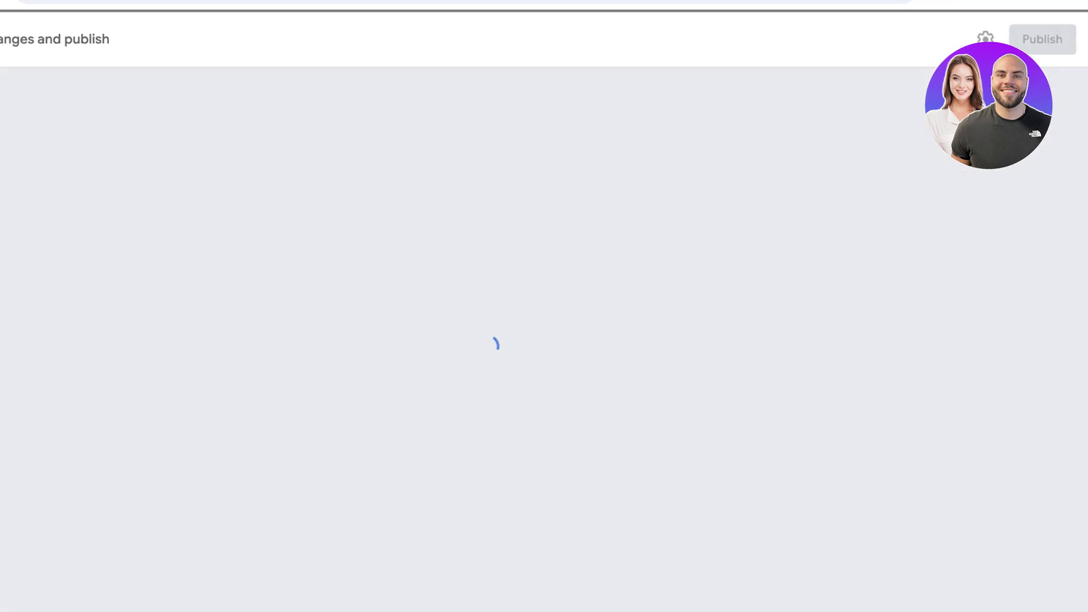
click(1046, 37)
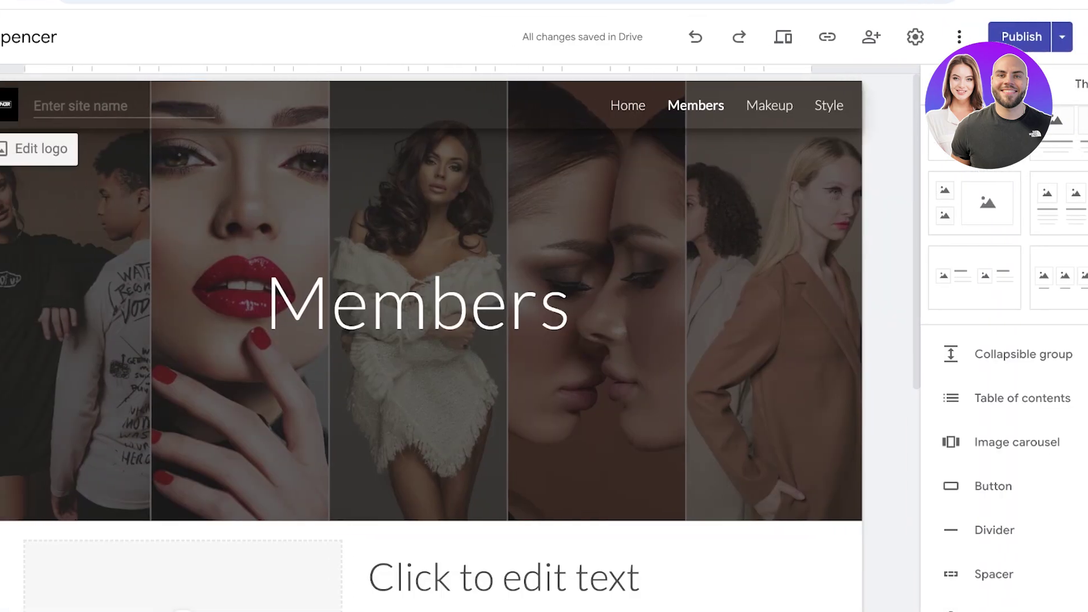
text(A)
key(BackSpace)
text(Spencer)
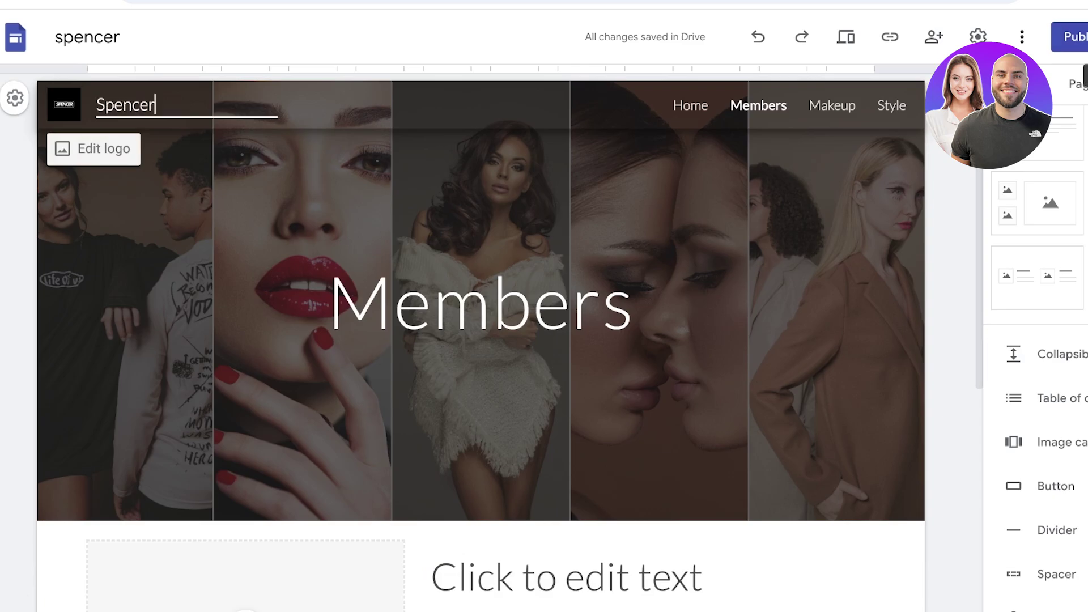
click(1069, 36)
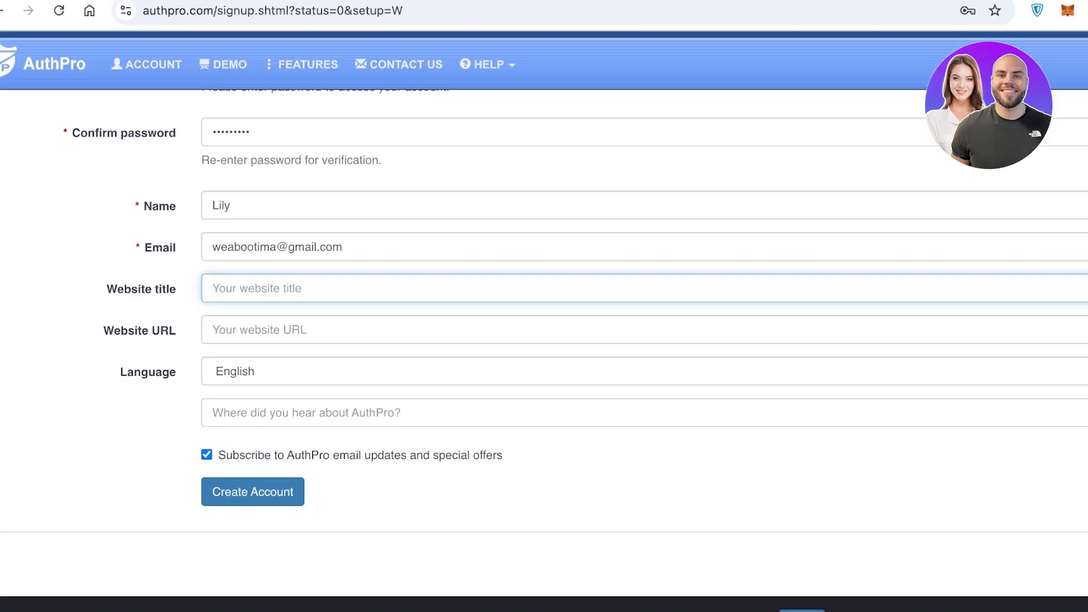
click(316, 328)
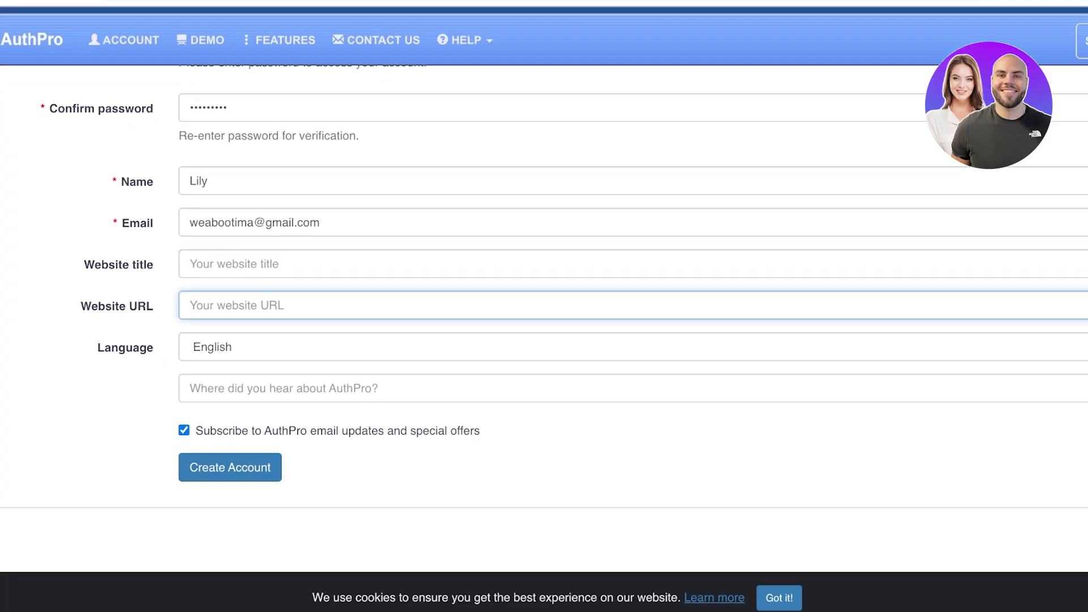
Paste the site URL, set website title Spencer, opt out of email offers, and create the account
text(https://sites.google.com/view/spencer0/members)
click(204, 264)
text(Spen)
text(cer)
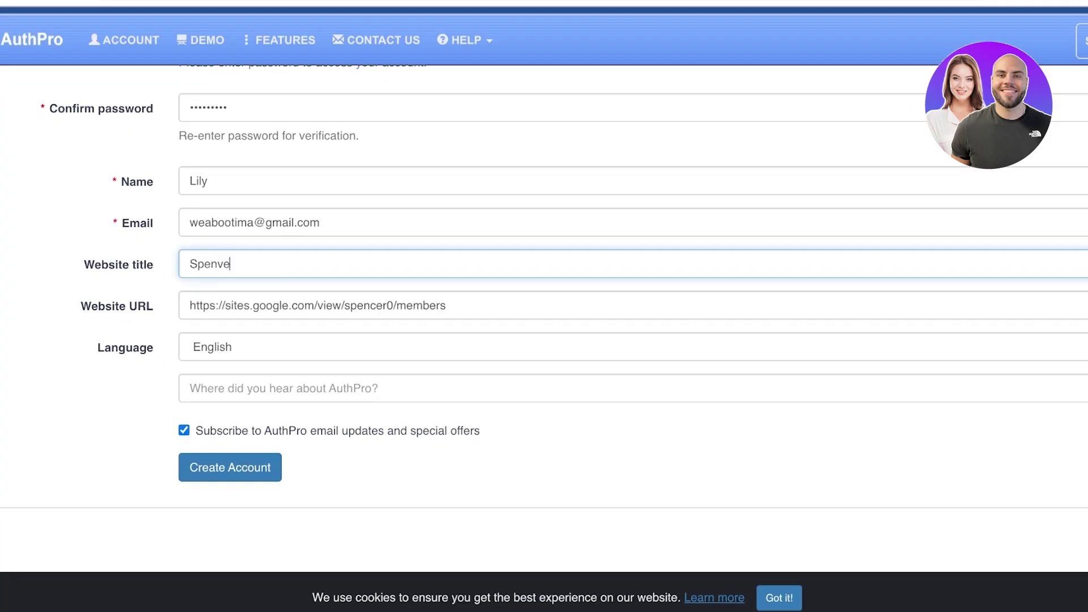
key(BackSpace)
key(BackSpace)
key(BackSpace)
text(d)
key(BackSpace)
text(cer)
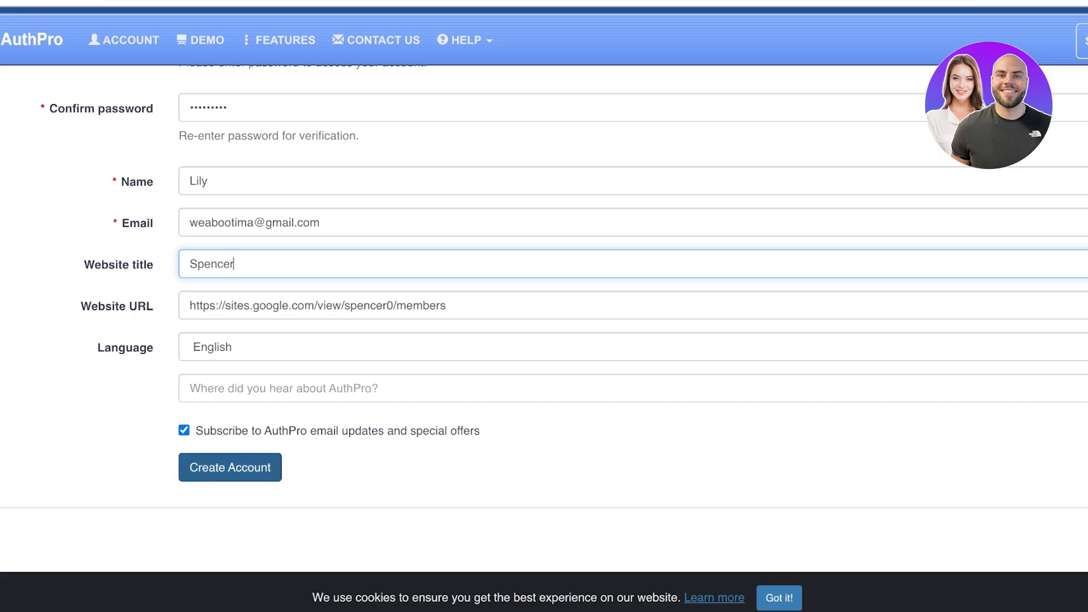
click(184, 430)
click(229, 467)
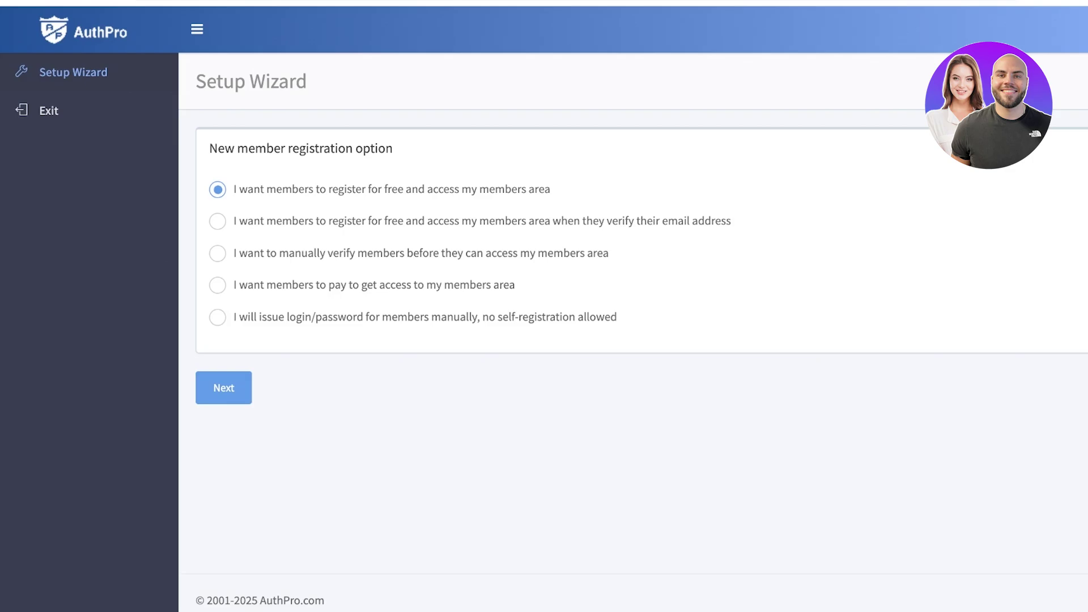
Keep free member registration and start a new registration field titled Phone Number, type number
click(223, 388)
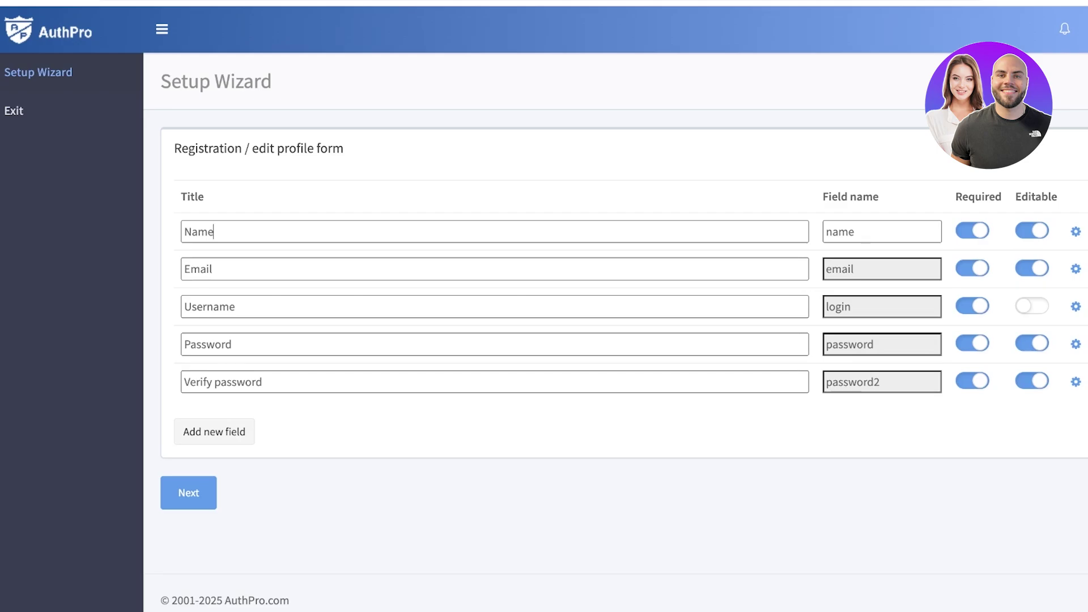
click(214, 431)
click(397, 132)
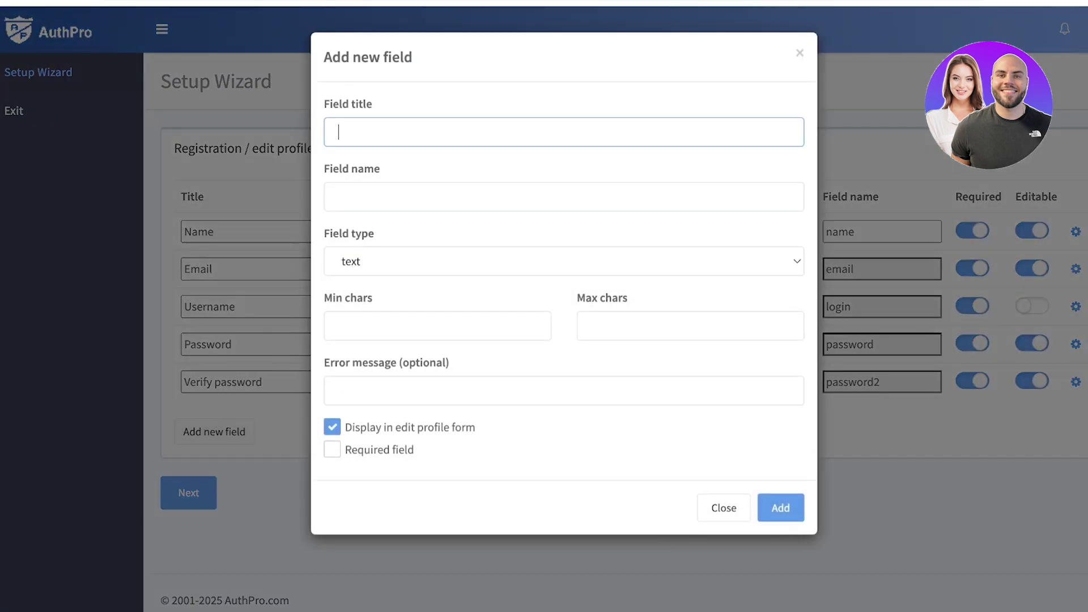
text(Phone Number)
key(Tab)
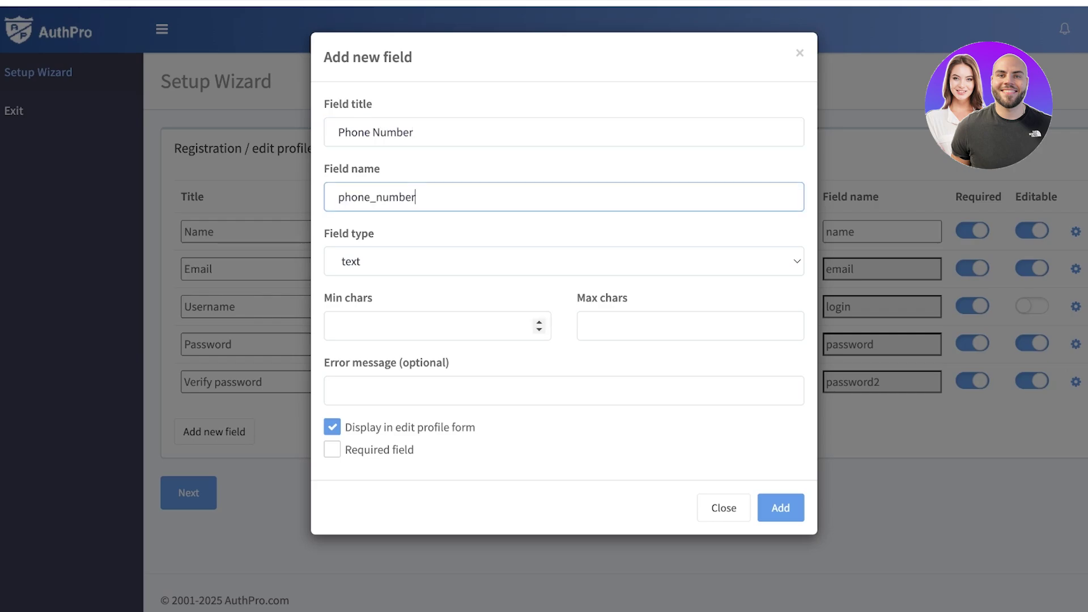
key(Tab)
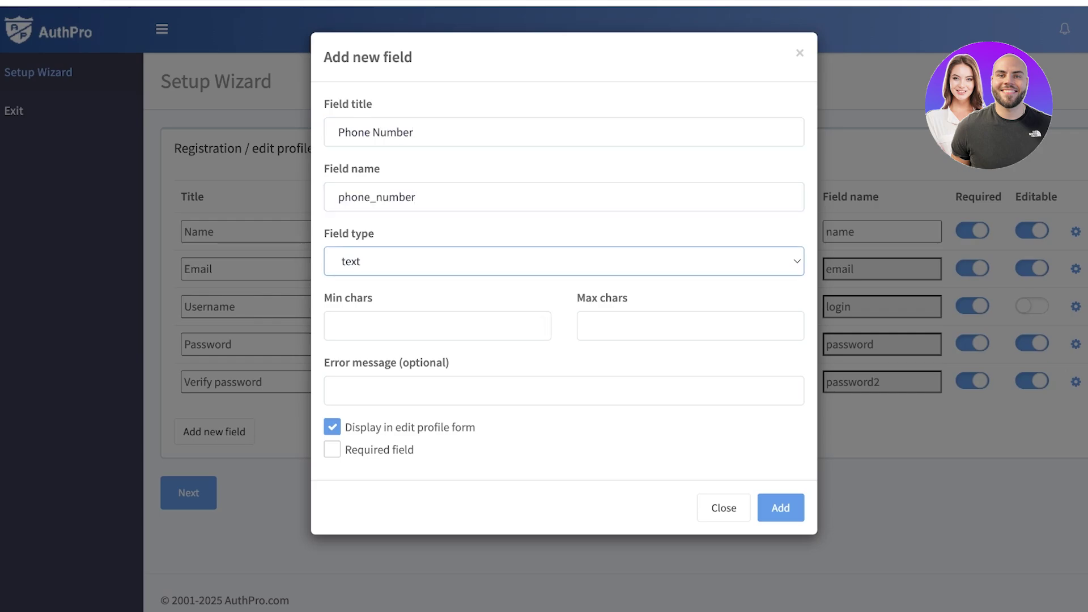
key(Down)
Set the Phone Number field's minimum and maximum values to 11 and add it to the form
click(338, 325)
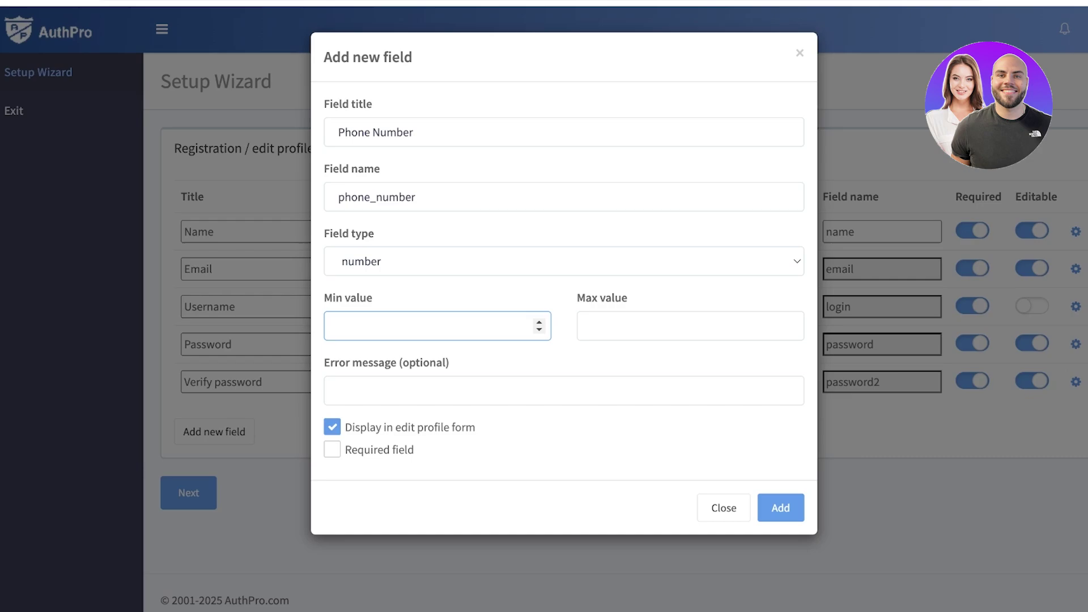
text(8)
click(591, 326)
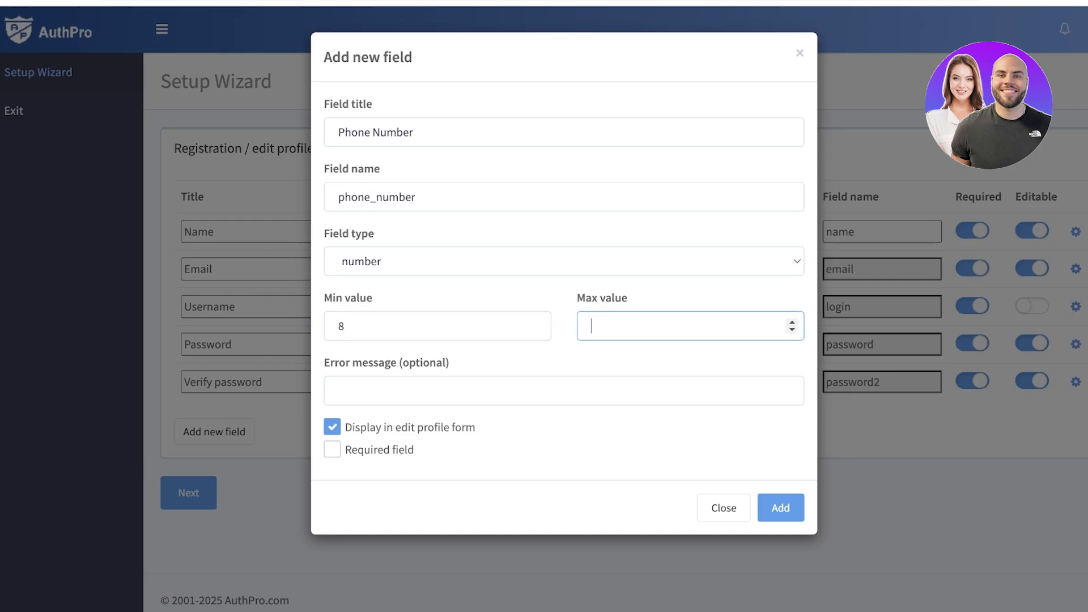
text(15)
double_click(341, 326)
text(11)
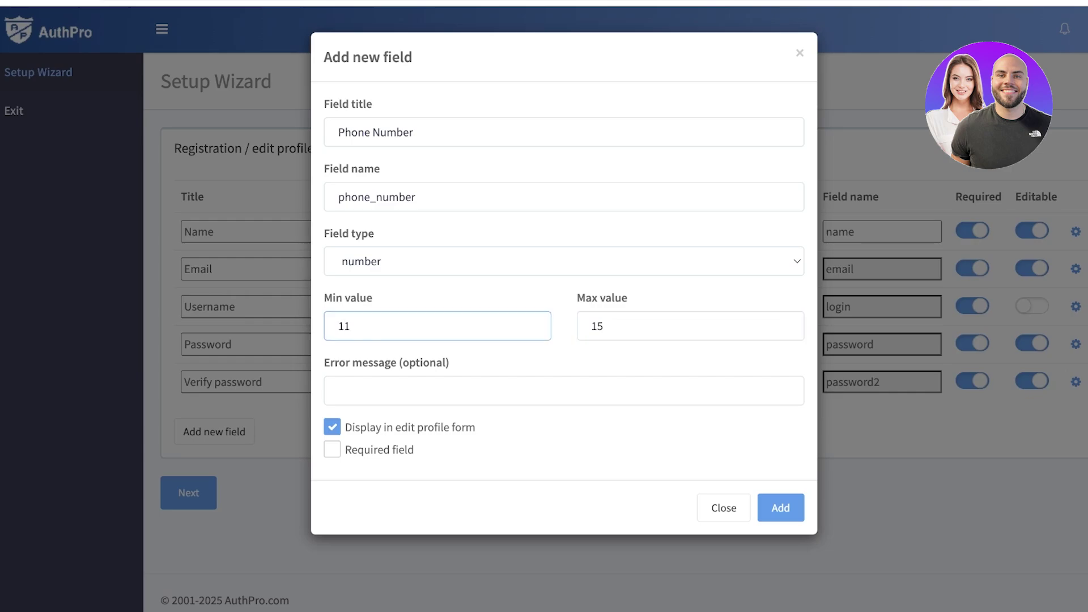
click(603, 326)
key(BackSpace)
key(BackSpace)
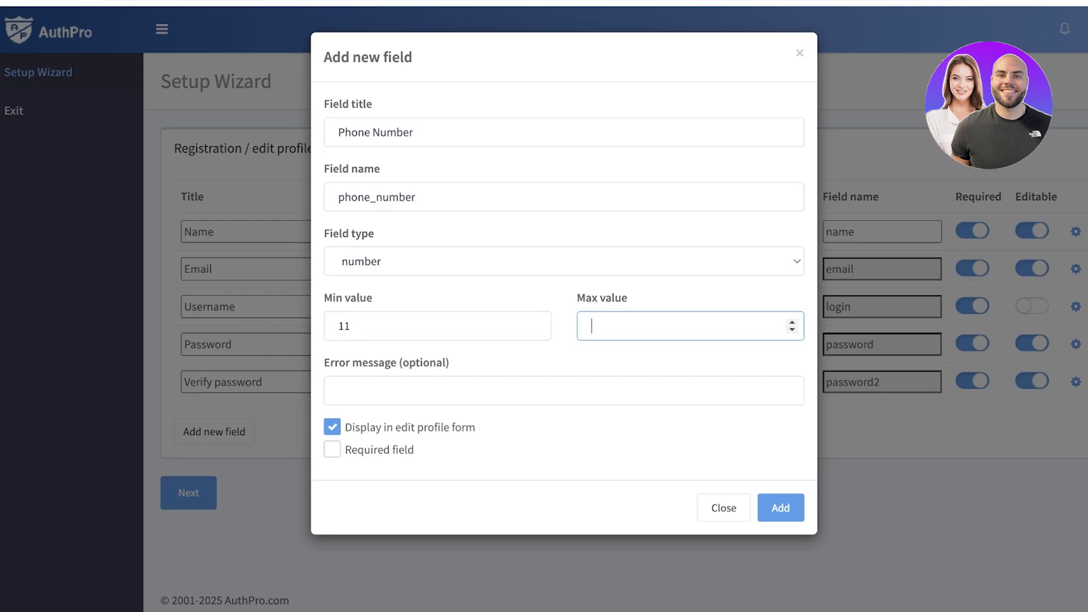
text(11)
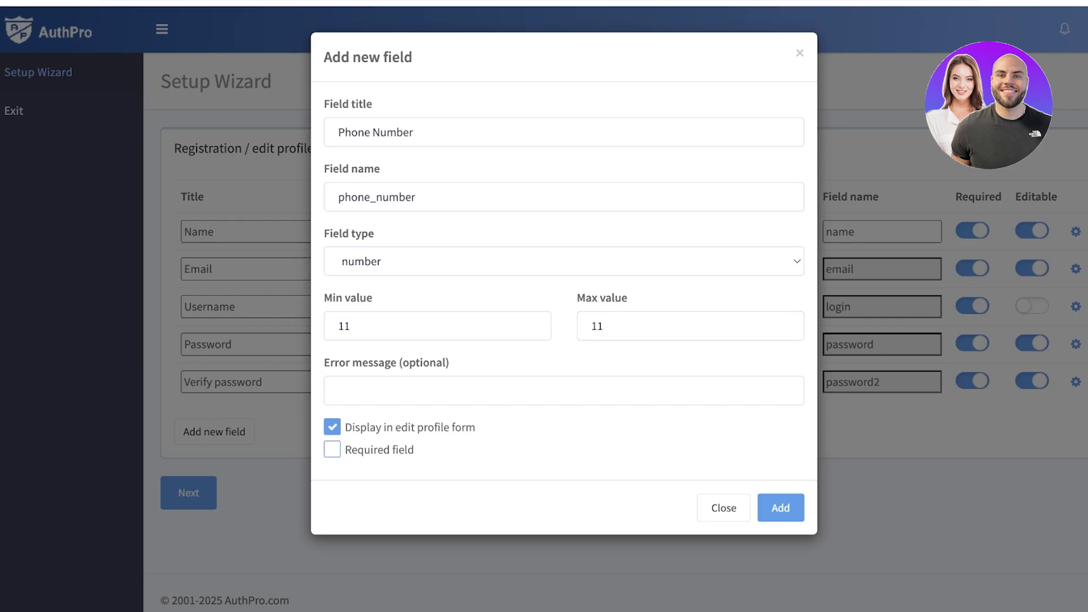
click(780, 507)
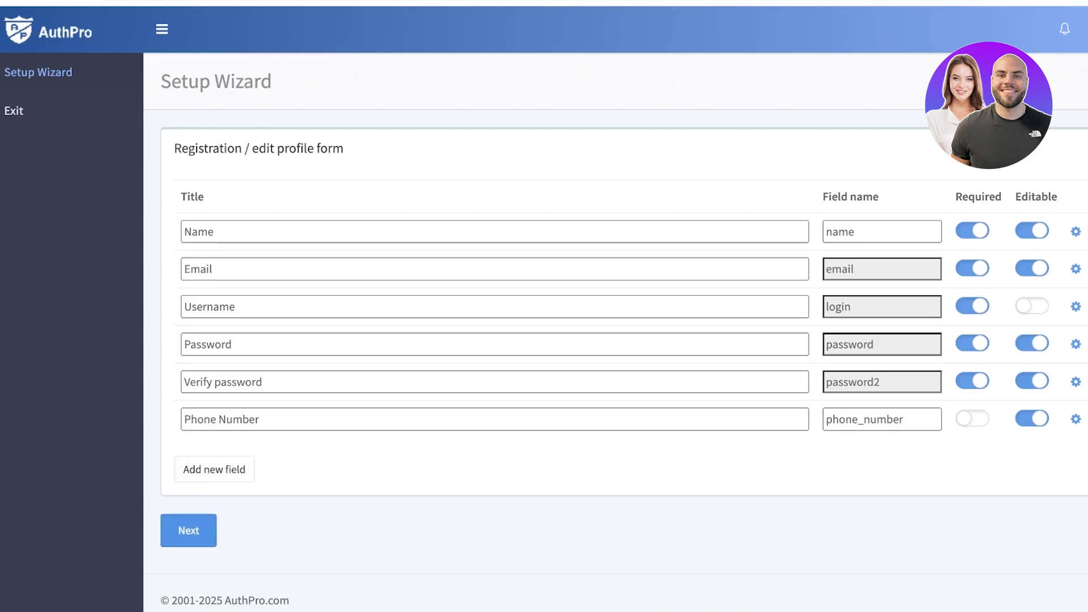
Set the members area URL to the Spencer Members page address and save the URLs
key(Return)
scroll(543, 306, down, 2)
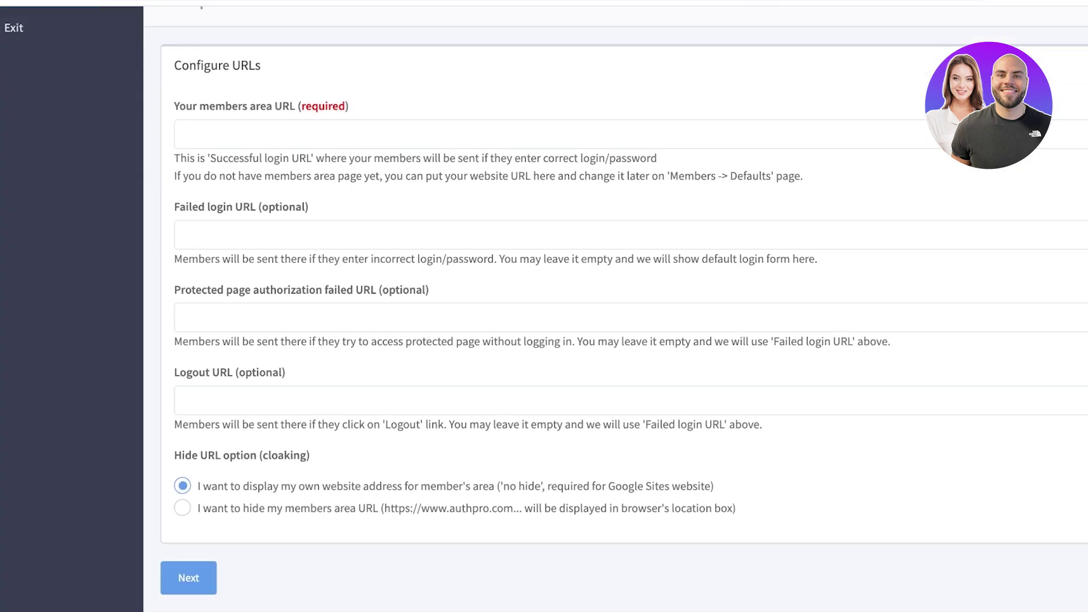
click(181, 134)
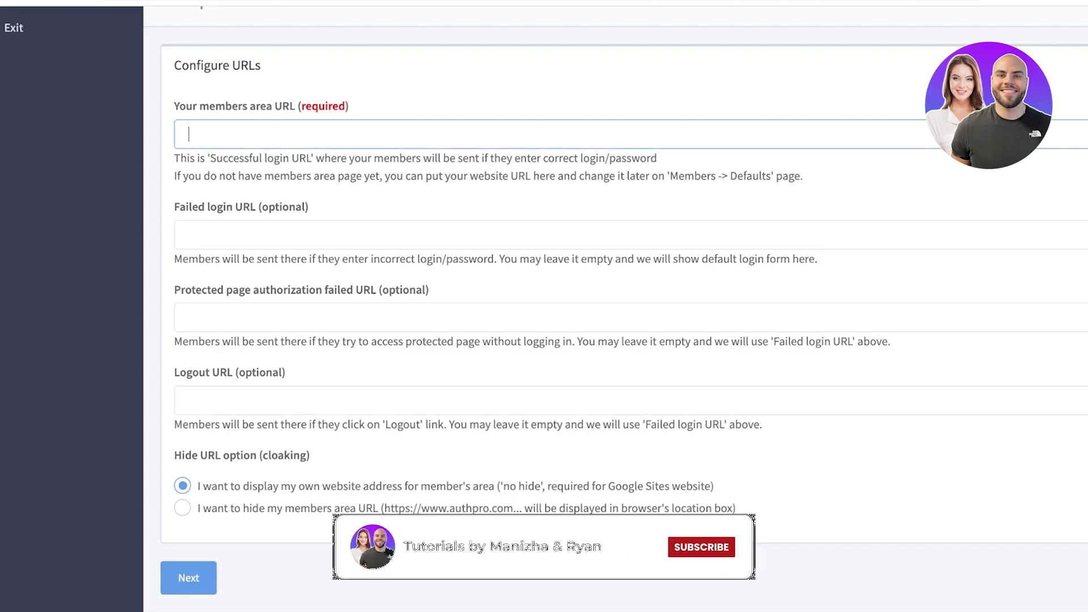
scroll(544, 305, up, 2)
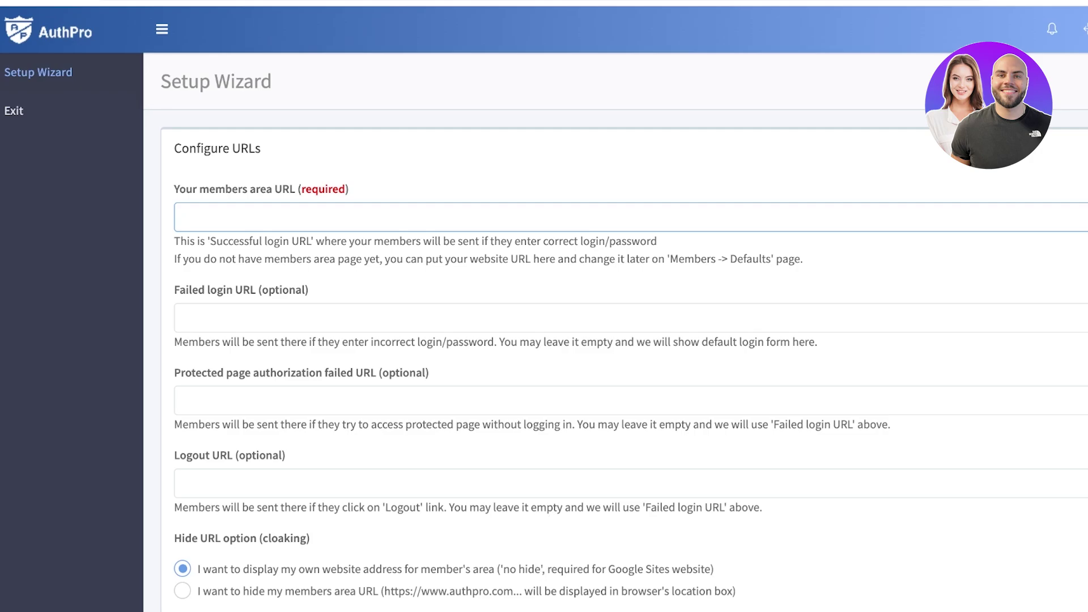
scroll(615, 340, down, 3)
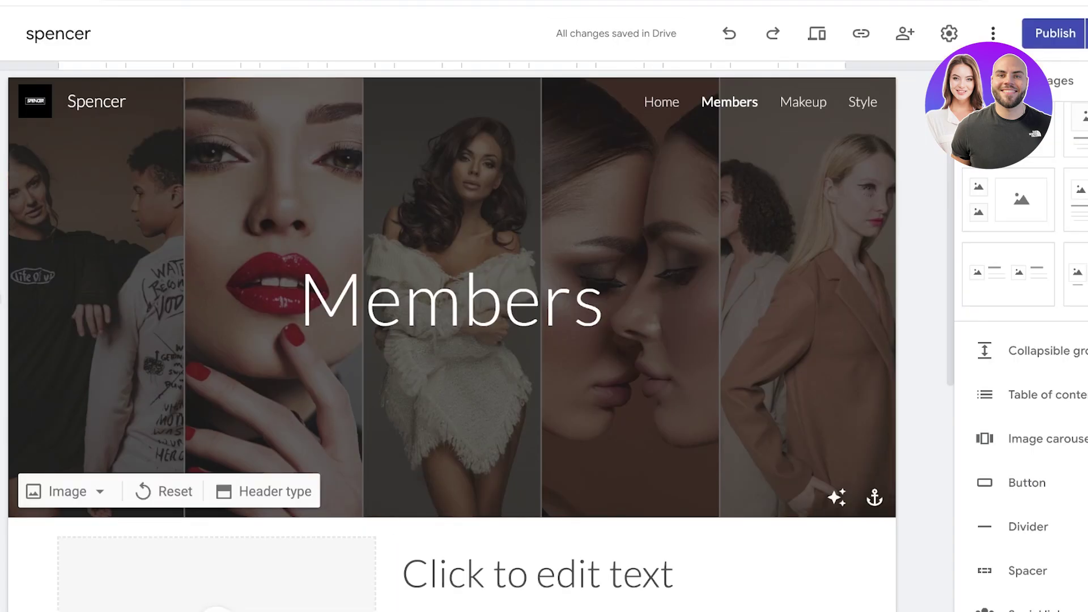
scroll(1020, 396, down, 3)
scroll(567, 255, down, 7)
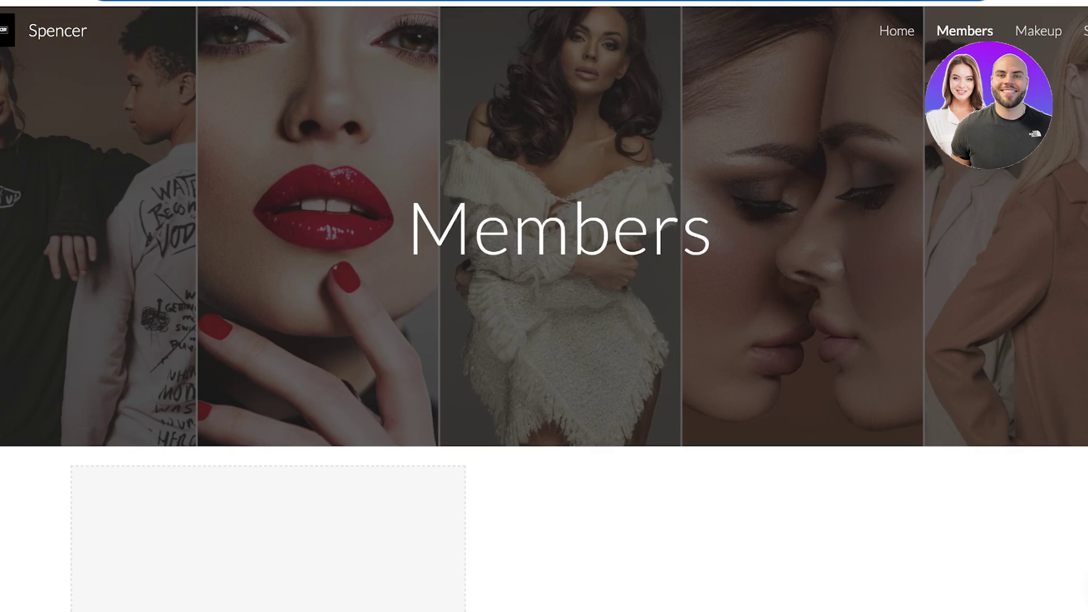
key(ctrl+l)
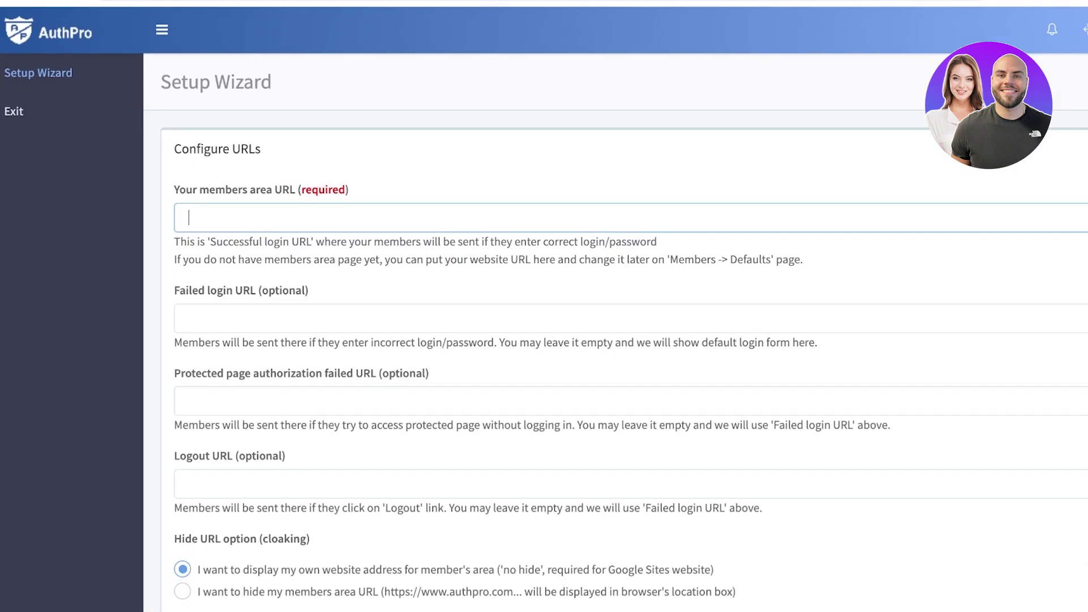
text(https://sites.google.com/view/spencer0/members)
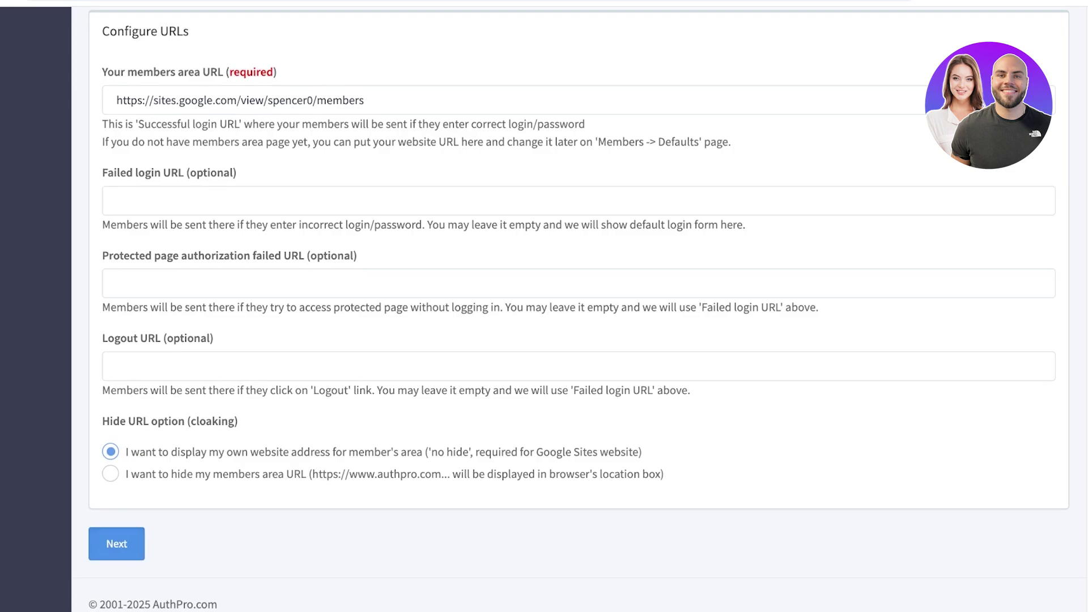
click(116, 544)
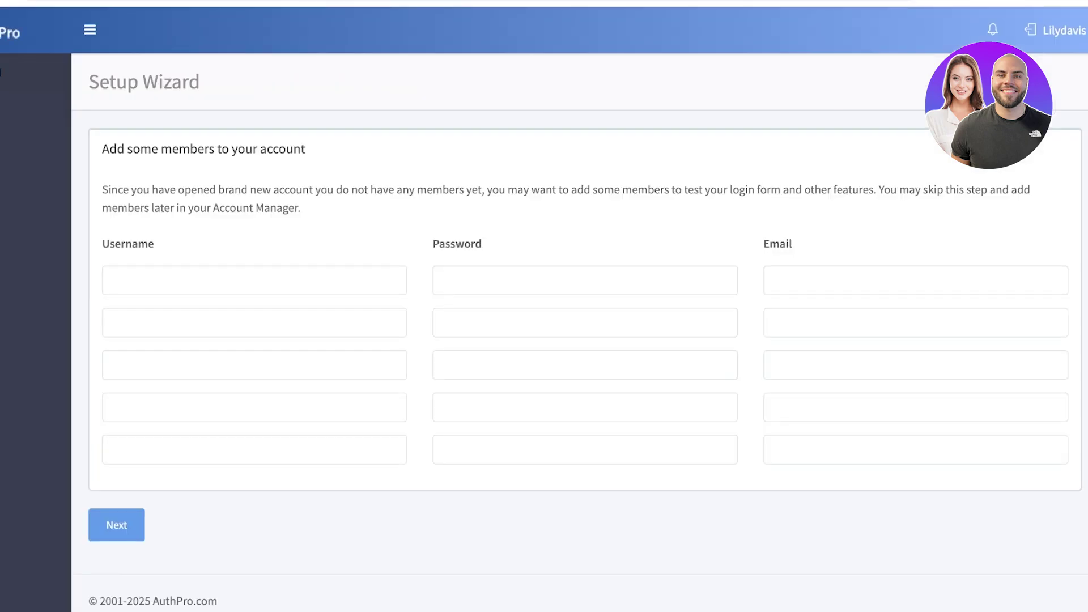
Skip adding members, then preview the login form link and return to the summary
click(116, 525)
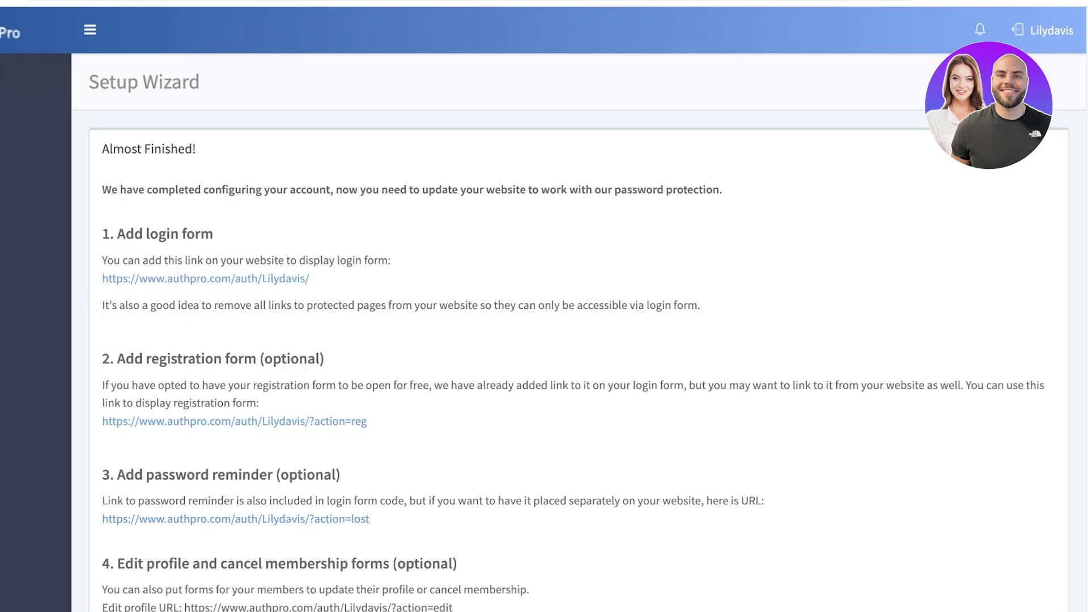
scroll(205, 165, down, 2)
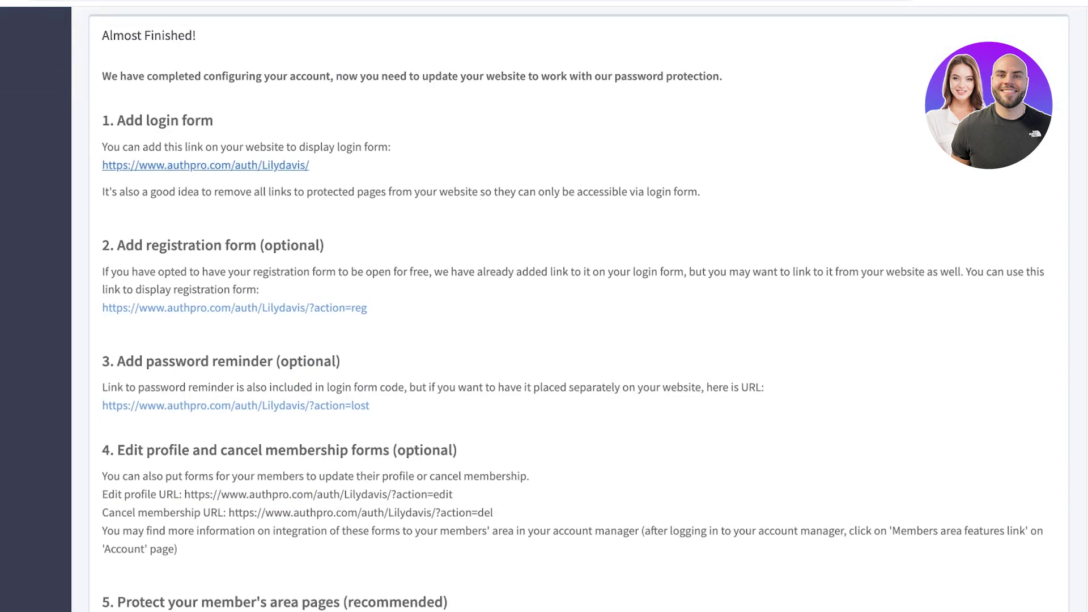
click(206, 165)
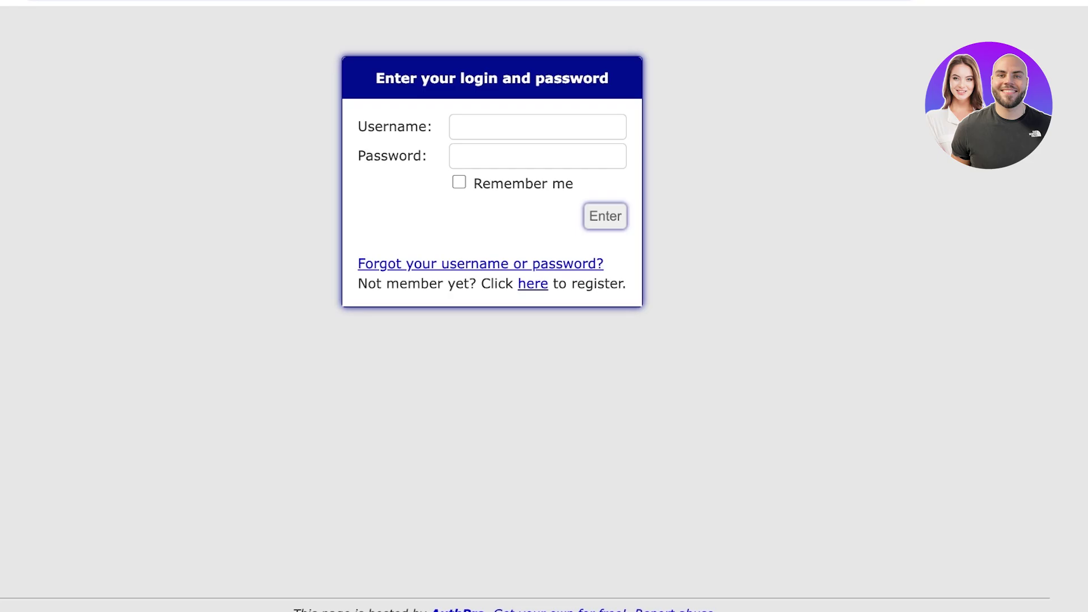
key(alt+Left)
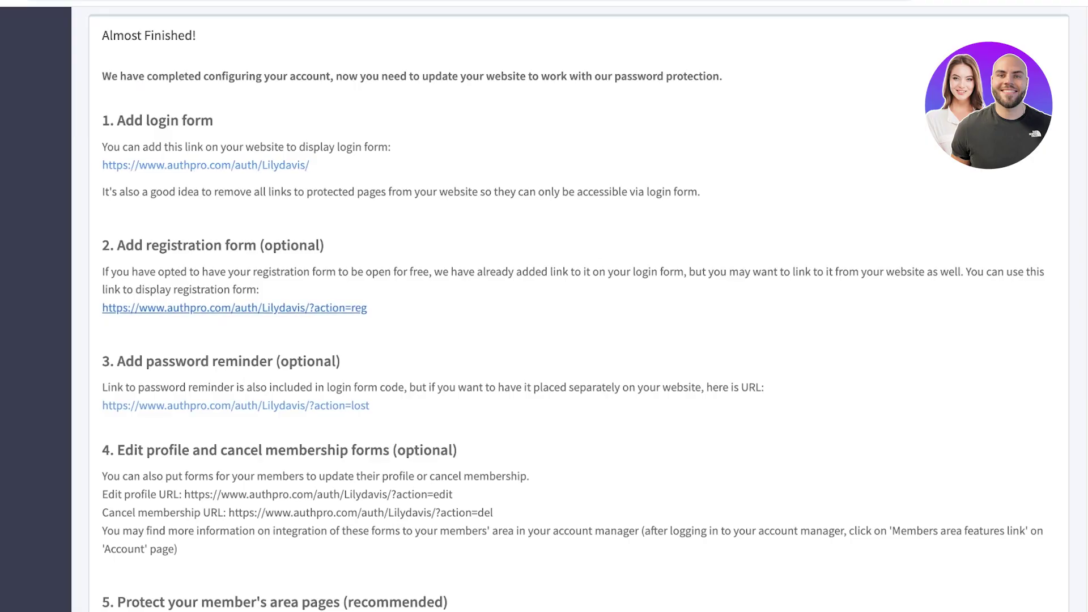
Try the registration form link and read through the Almost Finished page's protection links
click(234, 308)
scroll(566, 309, down, 4)
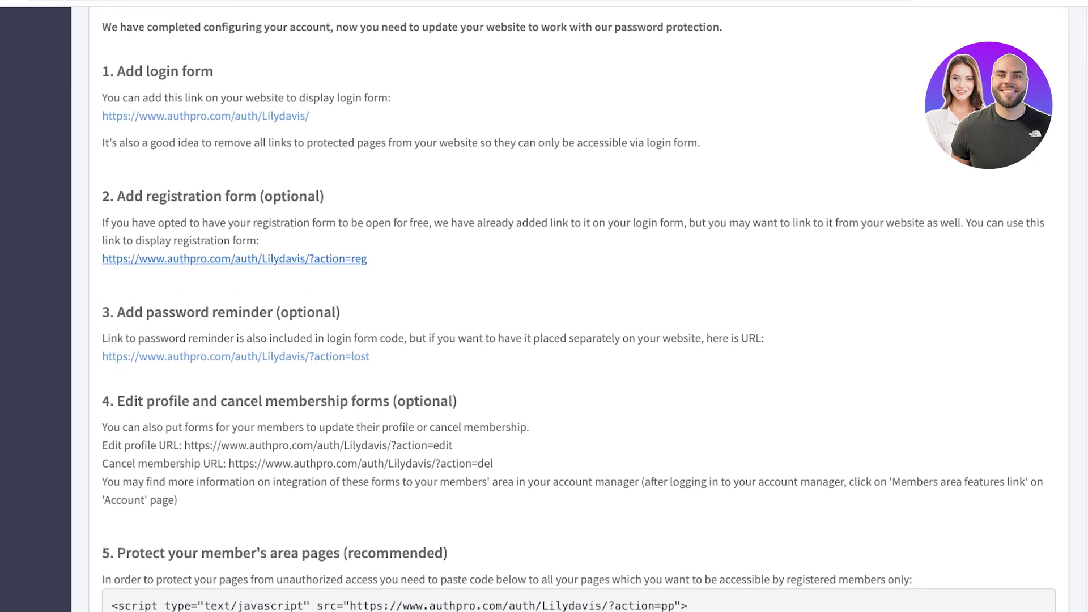
scroll(566, 309, down, 1)
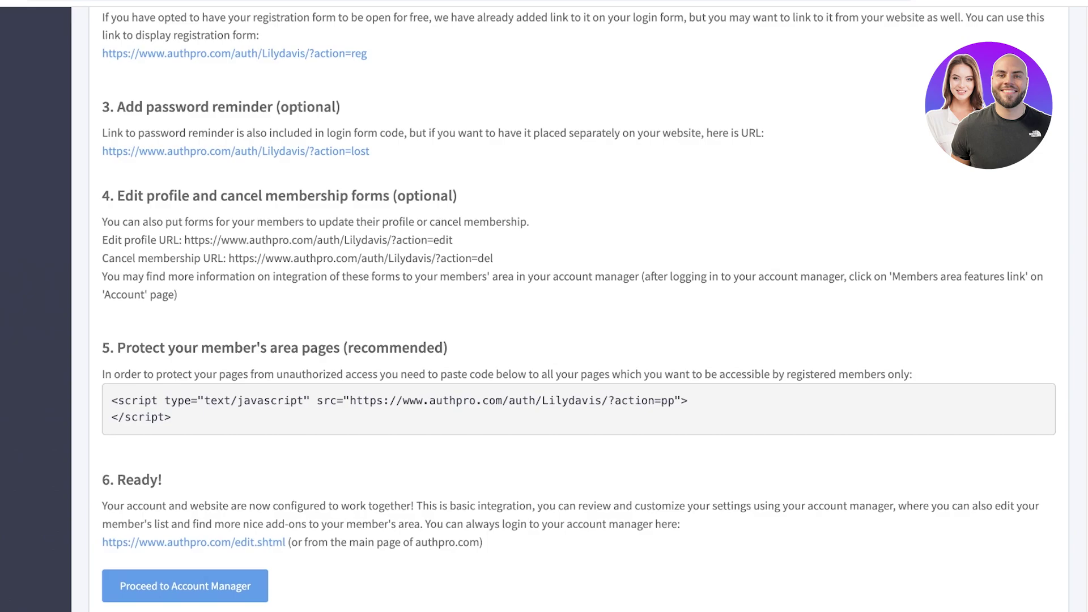
scroll(544, 306, up, 6)
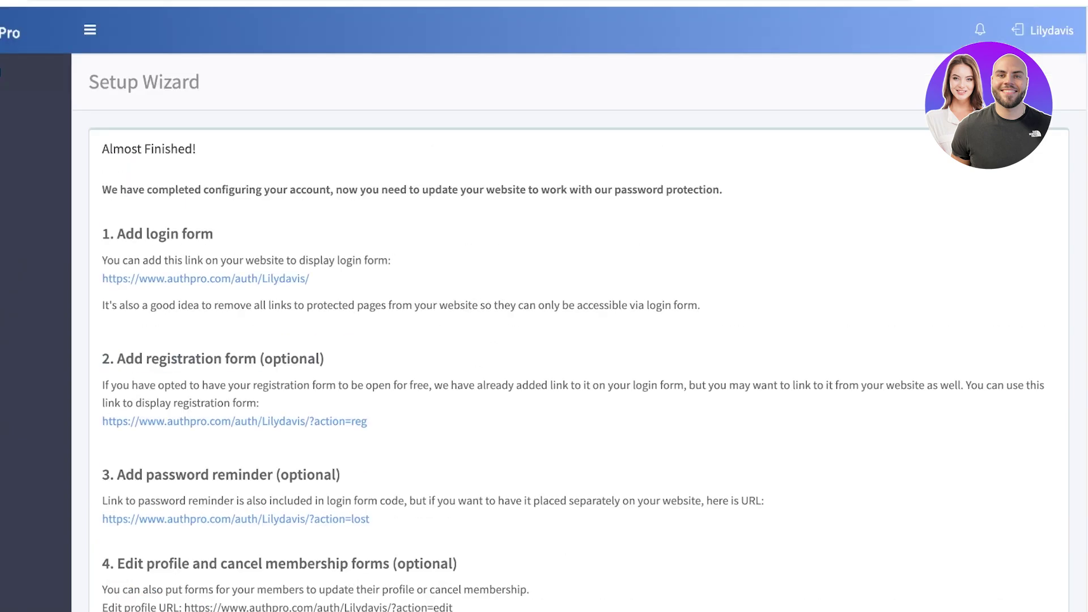
scroll(543, 306, down, 3)
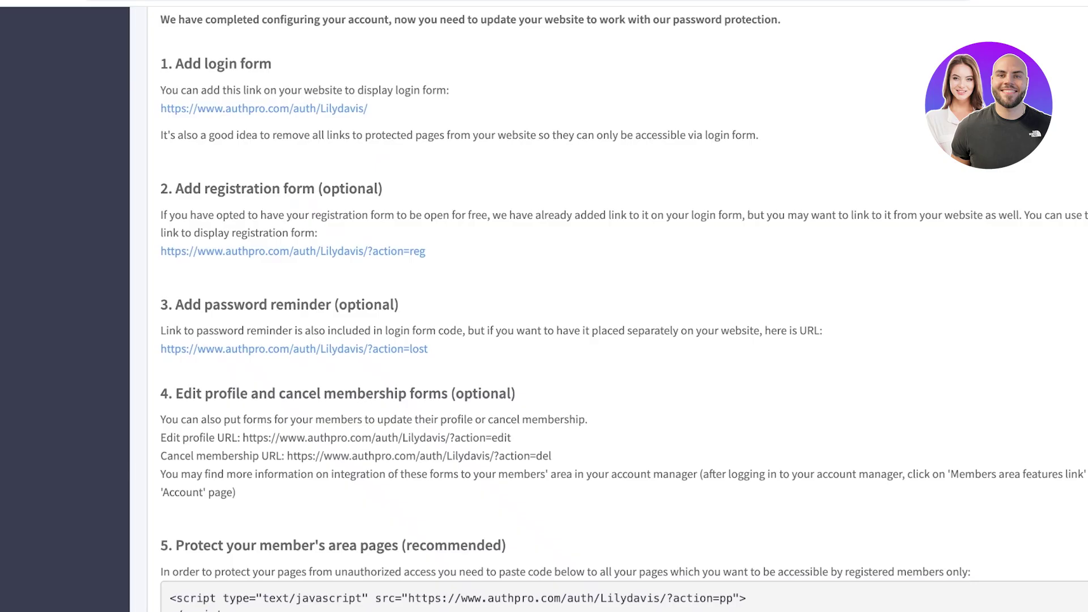
scroll(609, 308, down, 5)
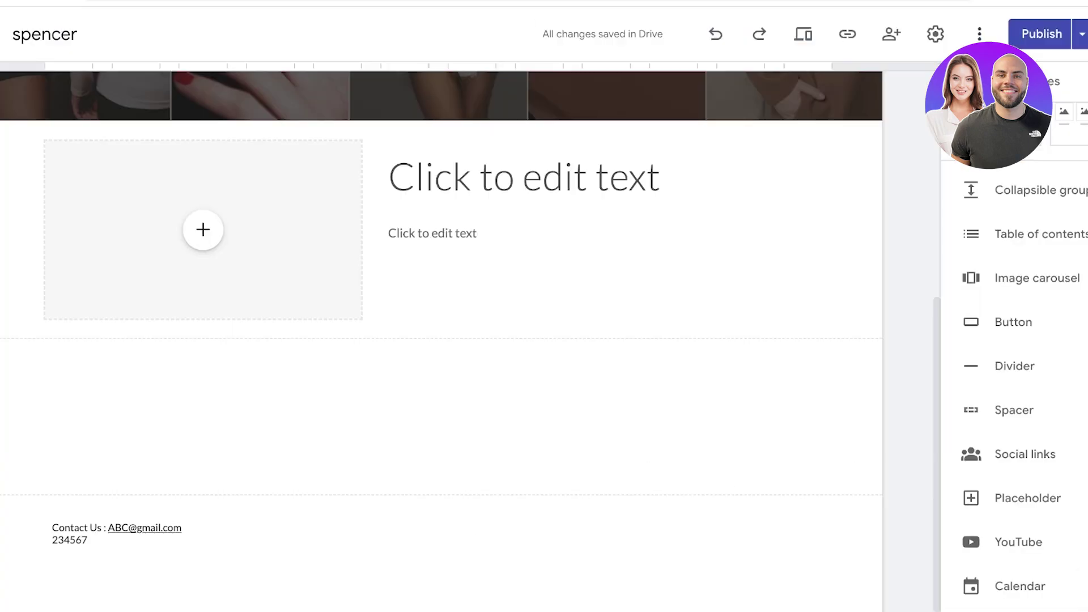
On the Home page, embed the AuthPro login form by pasting its URL
scroll(453, 340, up, 7)
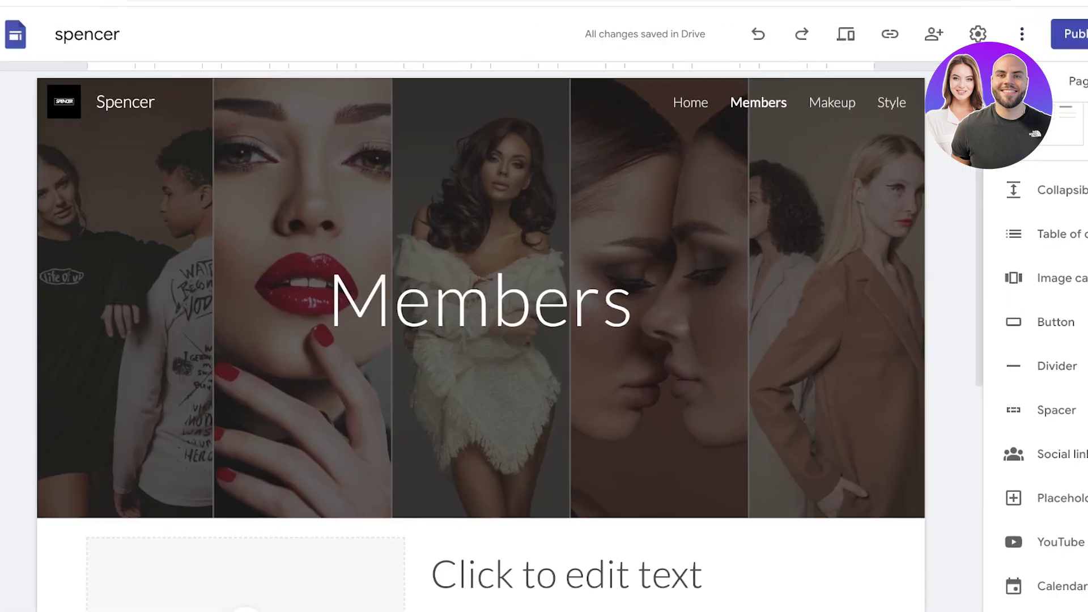
scroll(1037, 340, up, 5)
click(1076, 81)
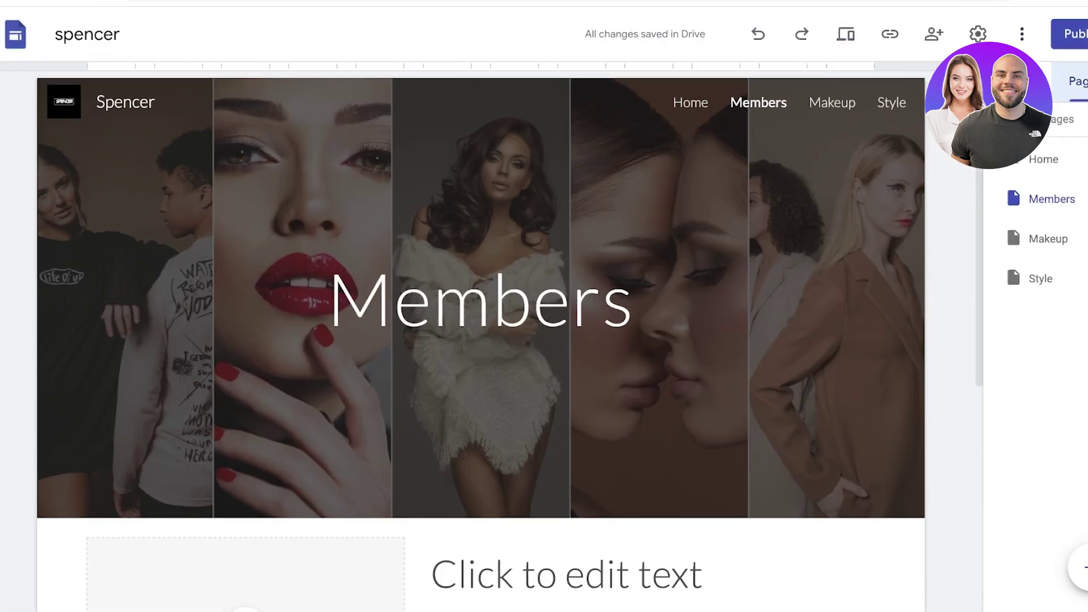
click(1043, 159)
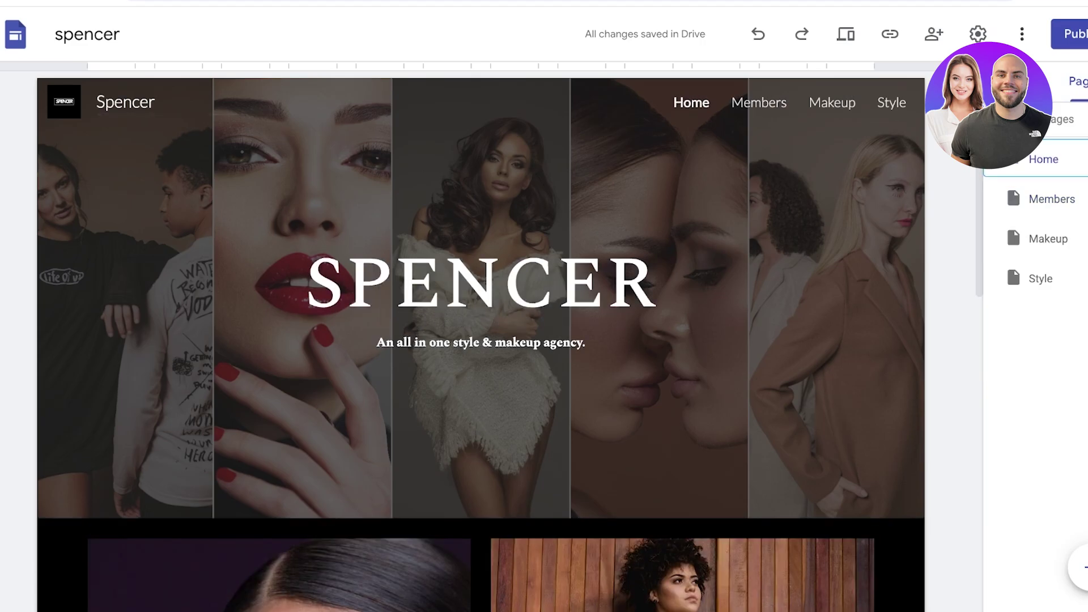
scroll(481, 340, down, 10)
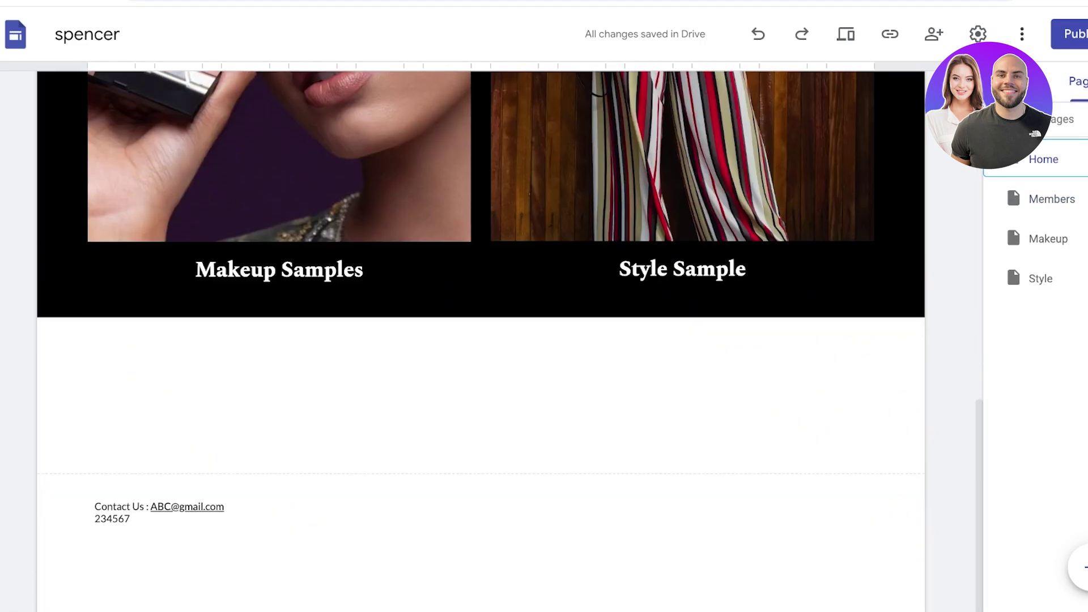
click(1008, 81)
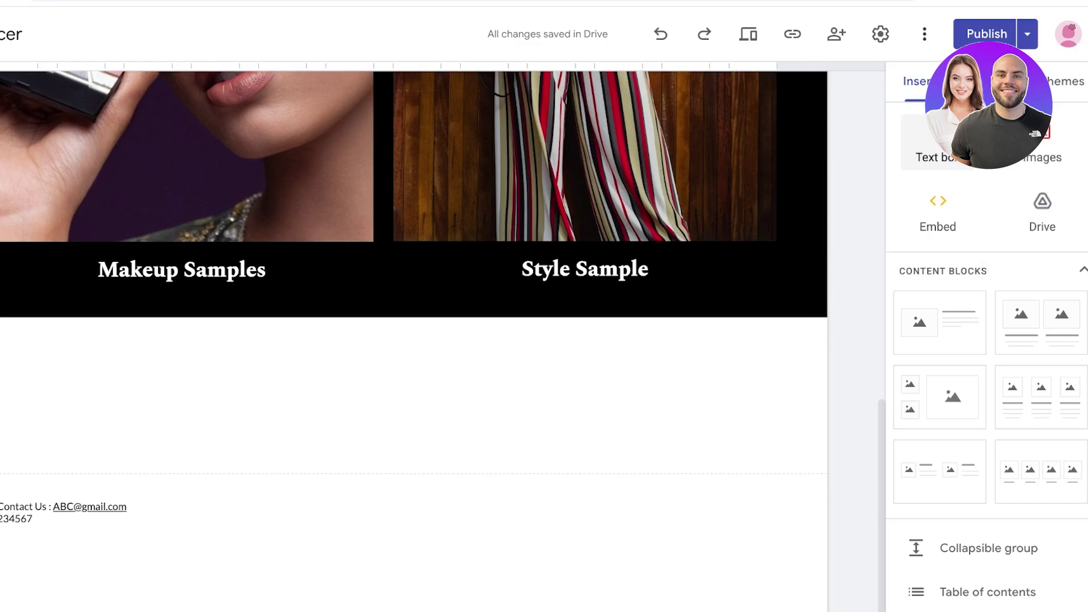
click(937, 208)
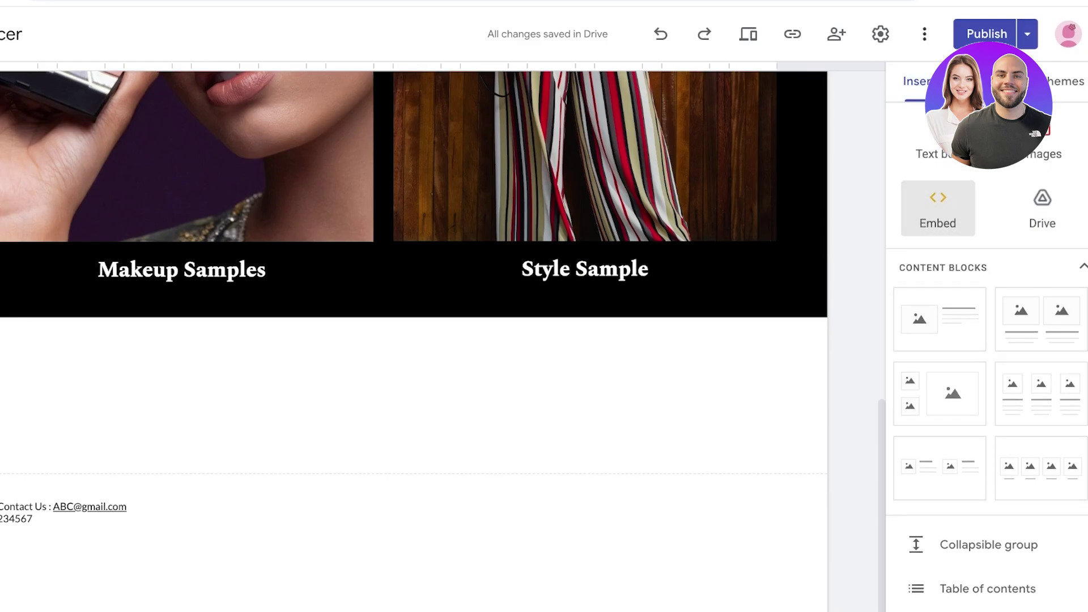
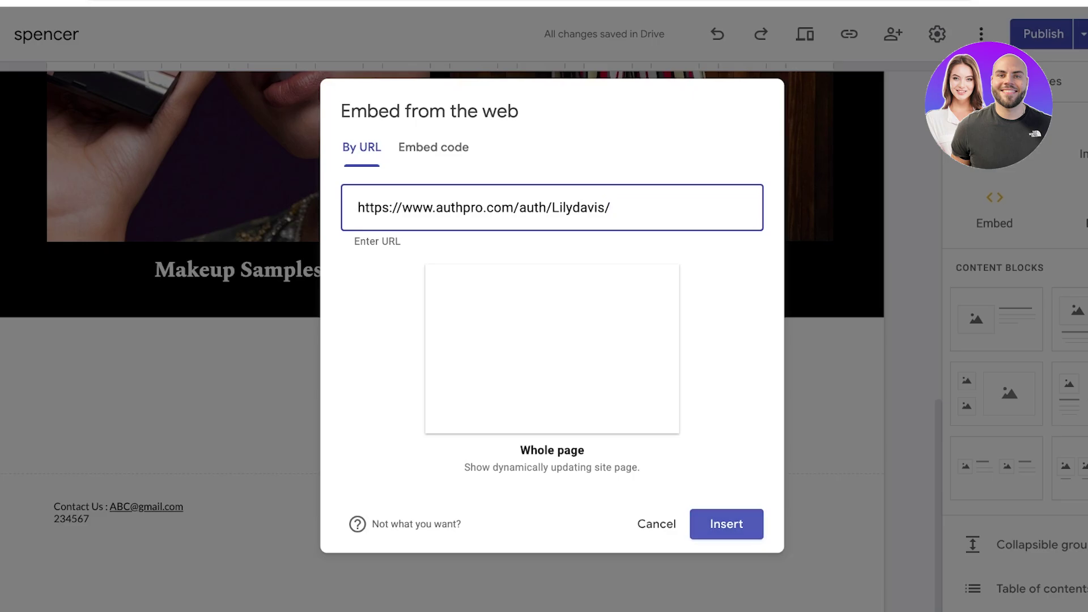
key(Return)
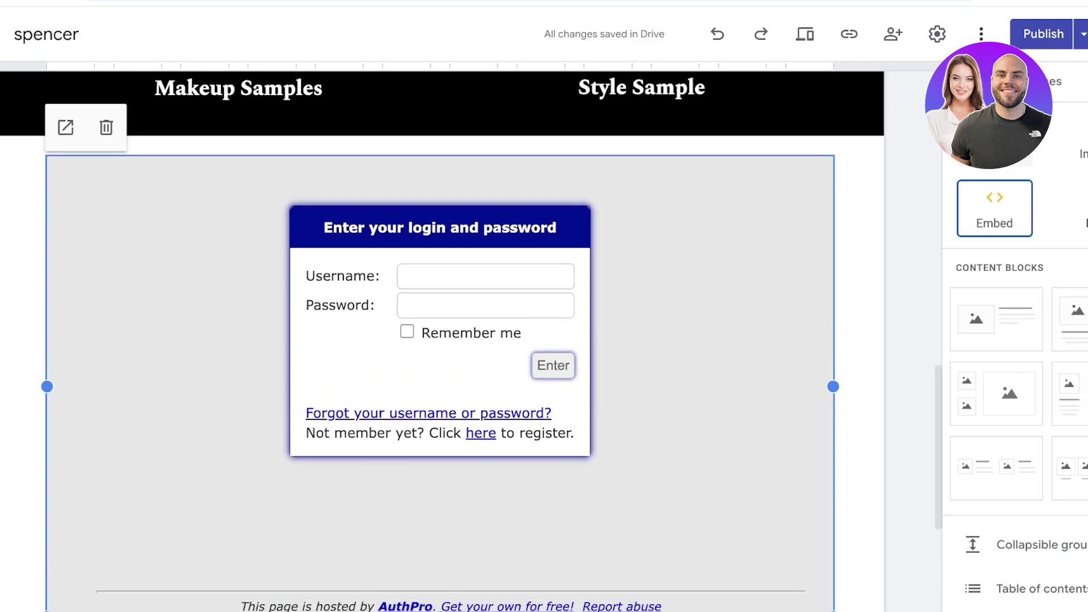
Add the line 'Sign up to become a Member' above the login form in bold Title style
click(994, 136)
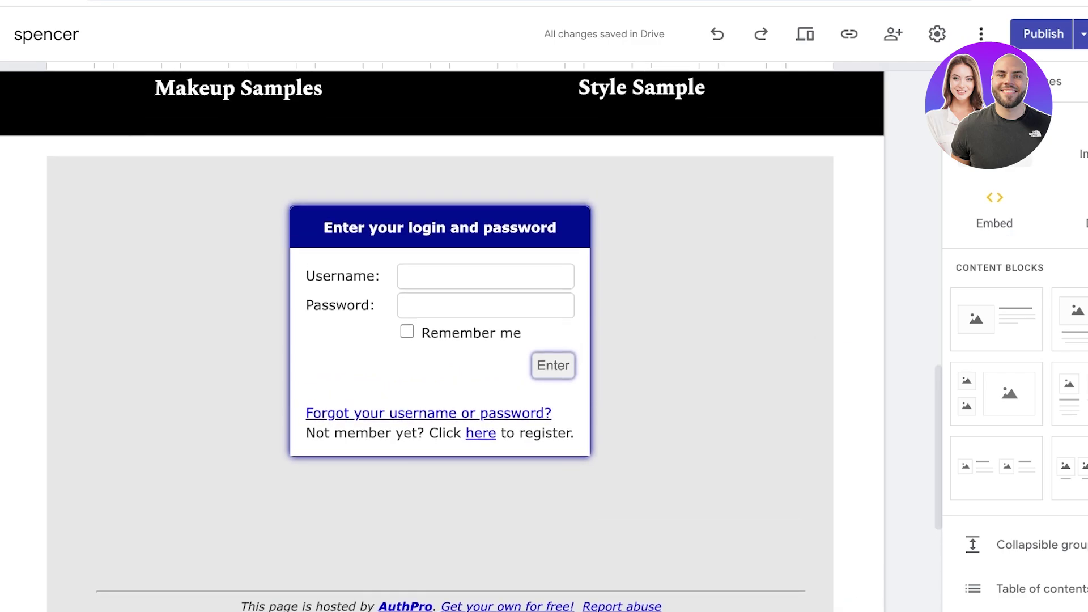
text(Sign )
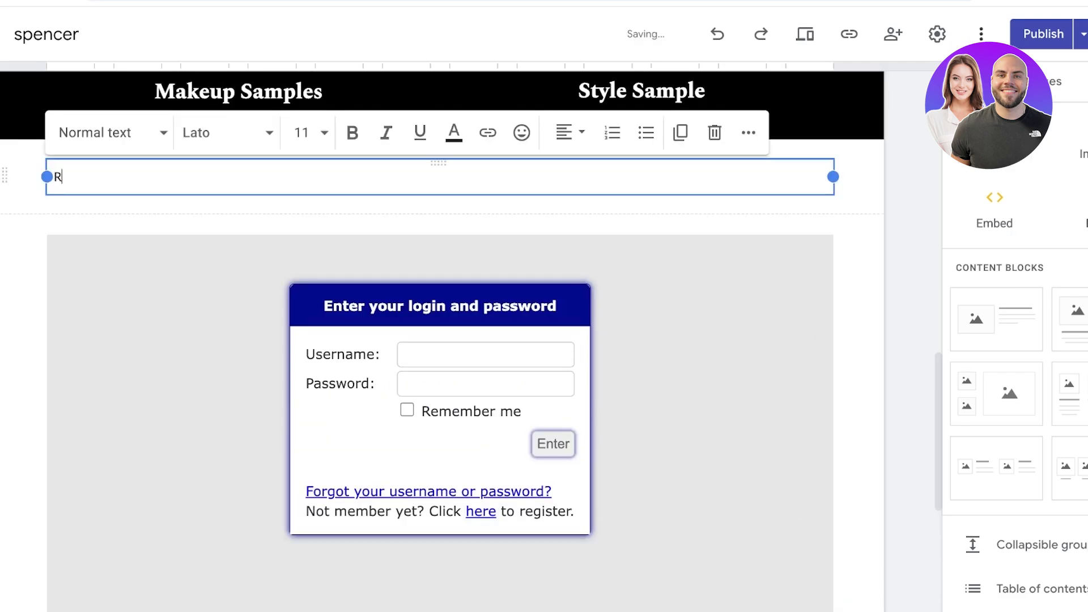
text(up to become a M)
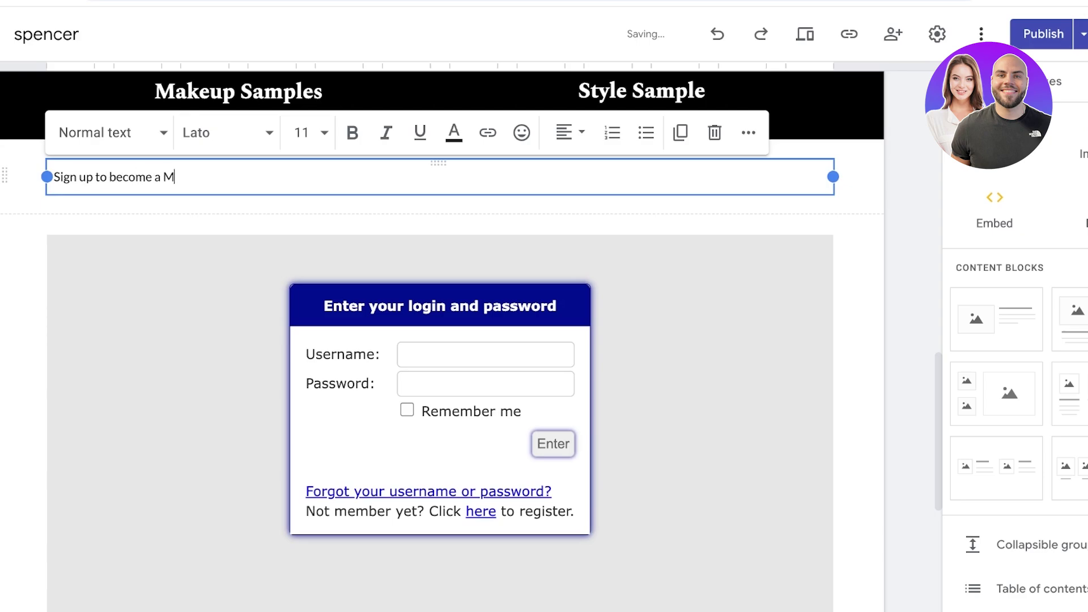
text(ember)
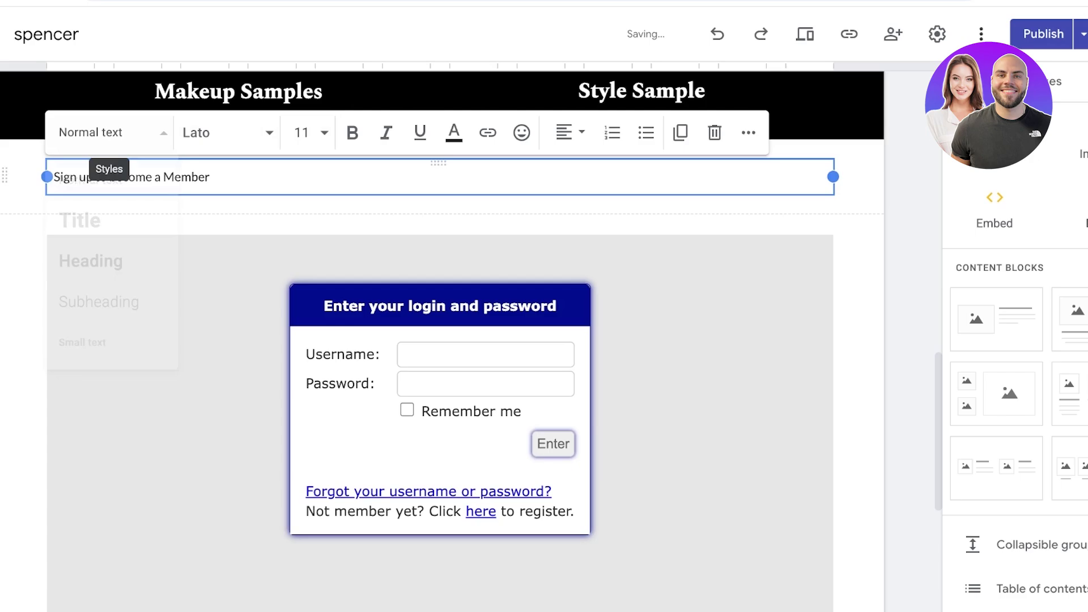
click(107, 132)
click(91, 260)
click(108, 132)
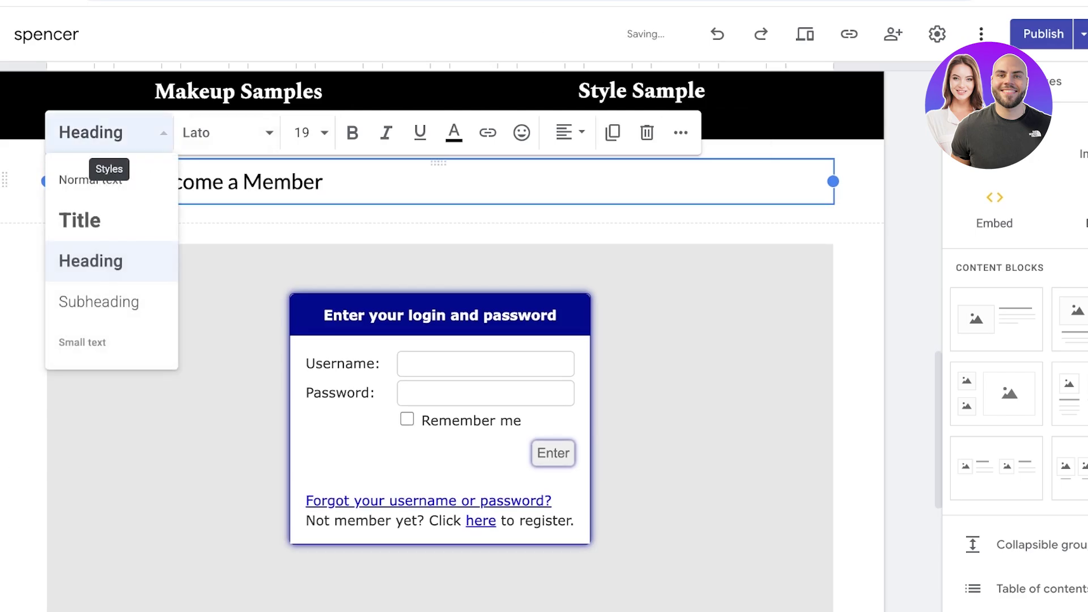
click(80, 219)
key(ctrl+a)
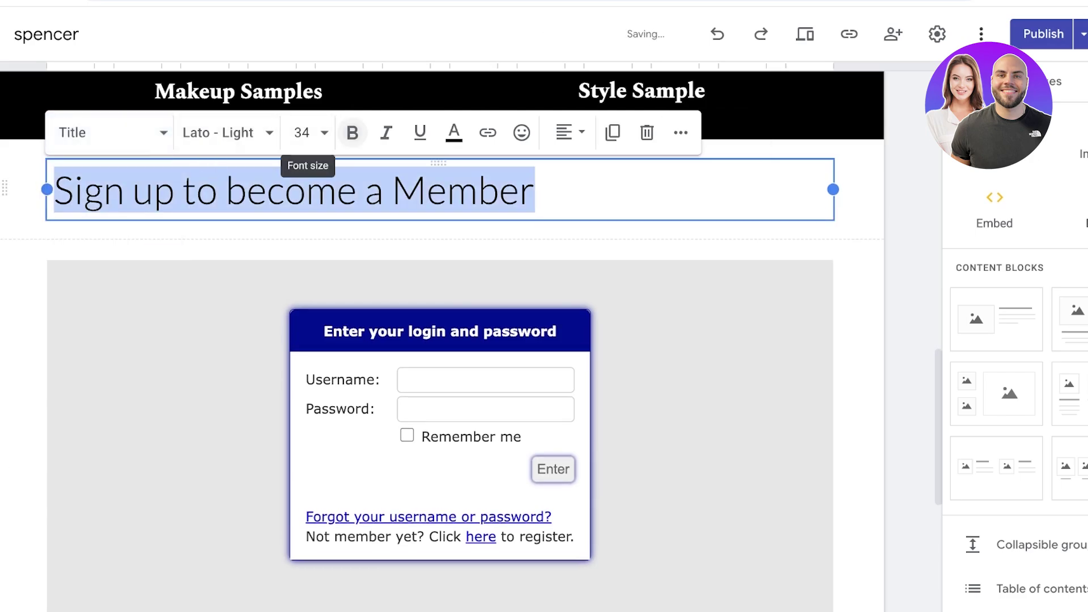
click(352, 132)
click(850, 340)
scroll(441, 340, up, 4)
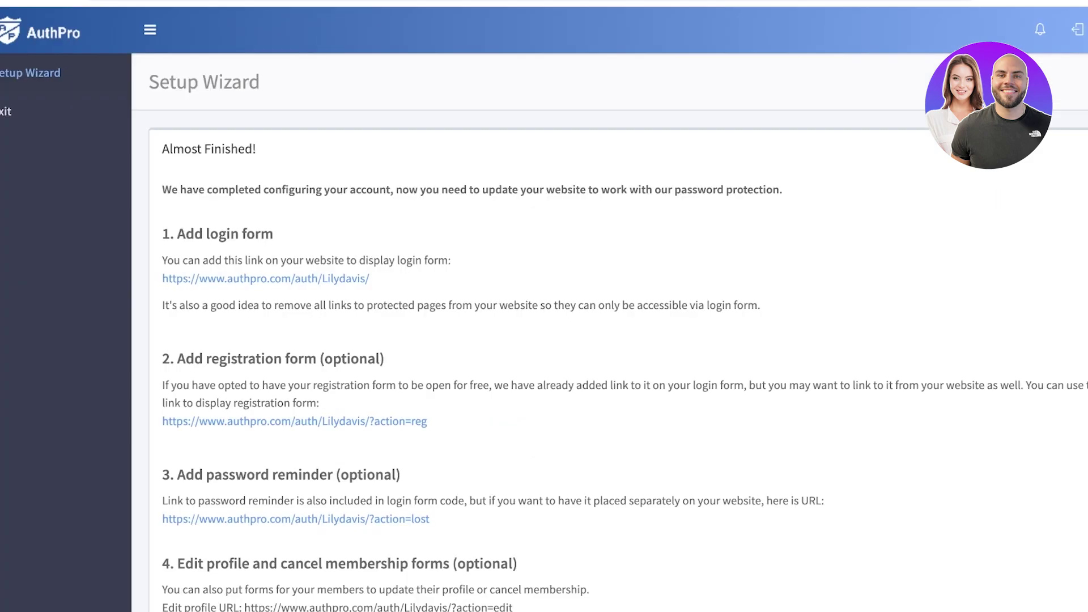
scroll(567, 306, down, 5)
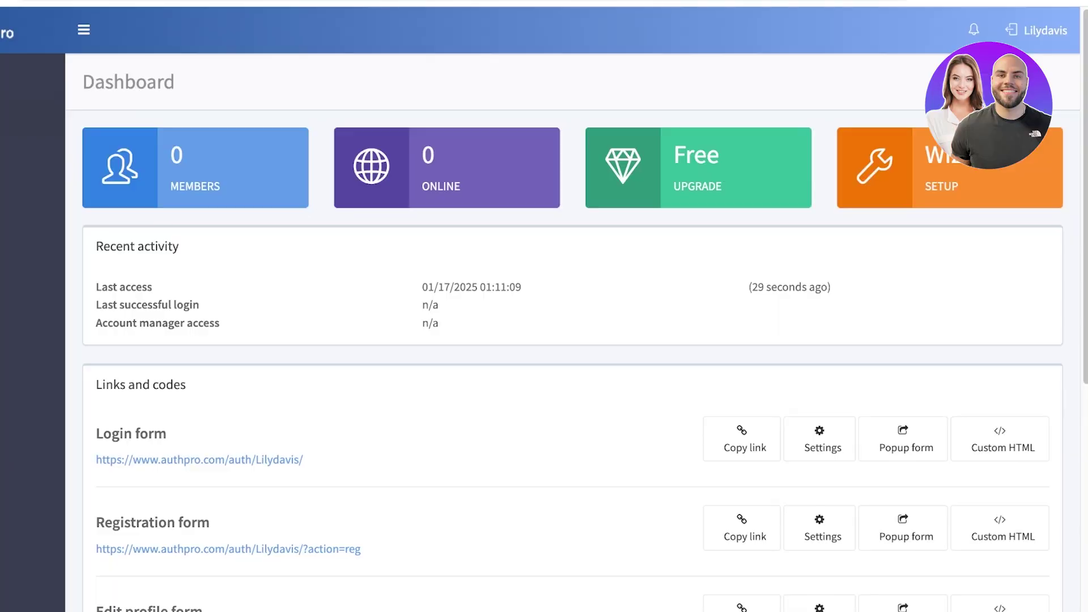
scroll(566, 306, down, 4)
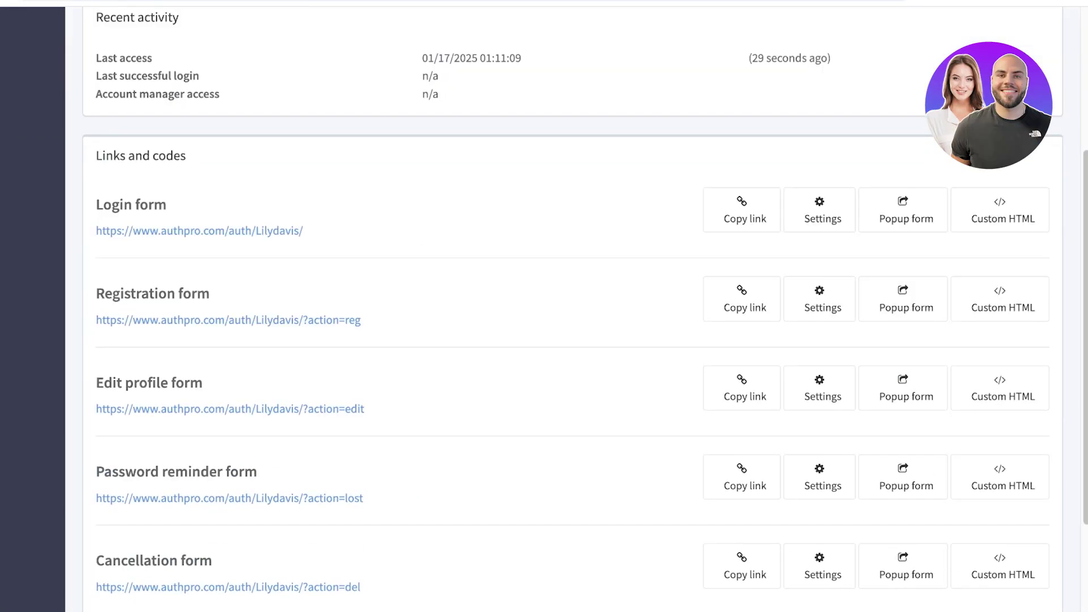
scroll(567, 306, down, 3)
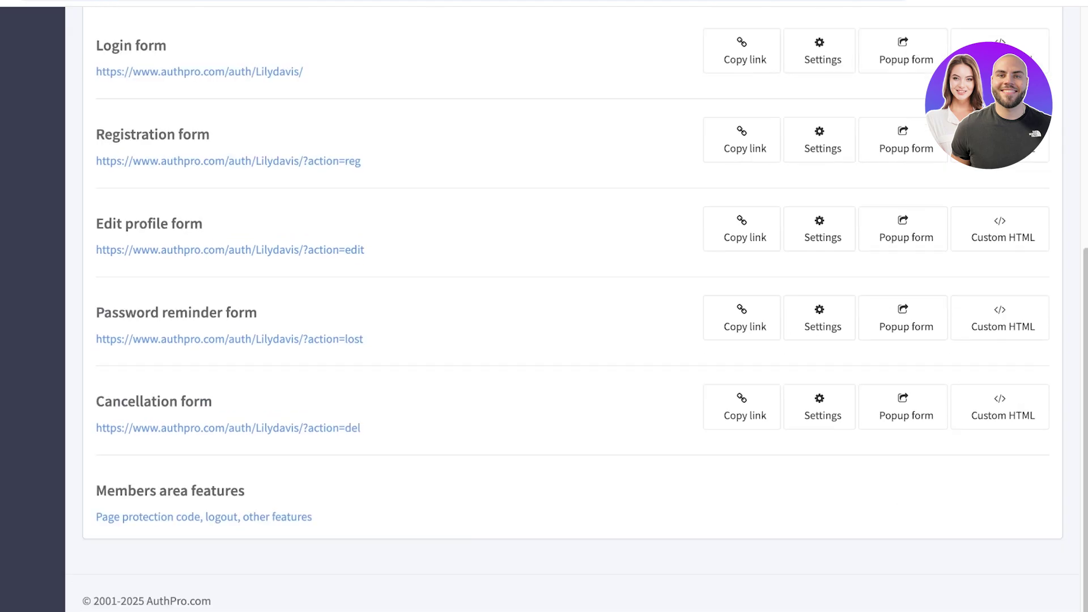
scroll(566, 306, up, 3)
scroll(566, 306, down, 3)
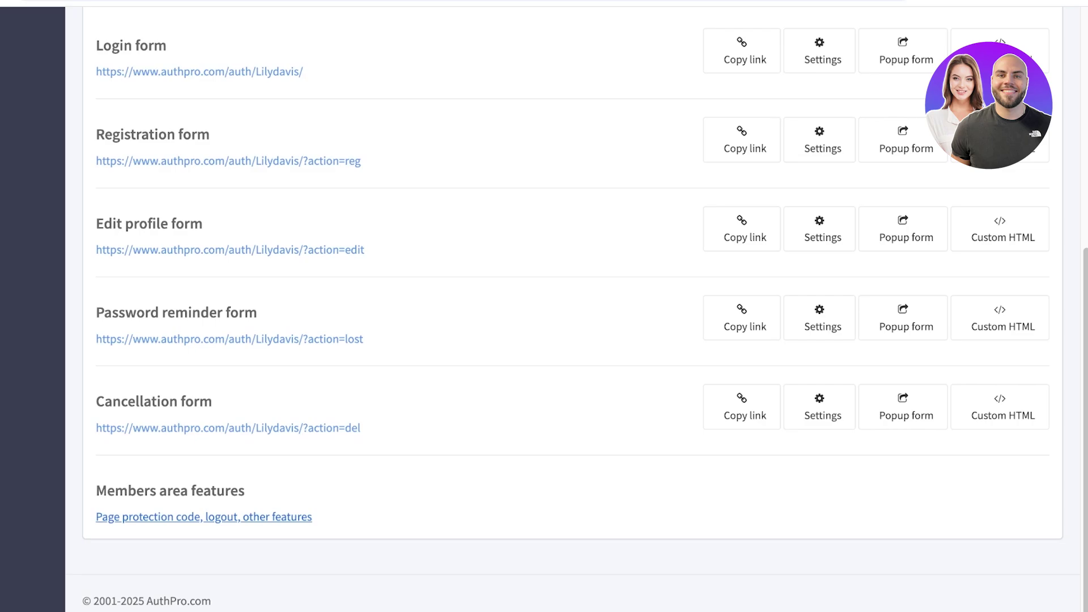
scroll(567, 306, up, 8)
scroll(566, 305, down, 8)
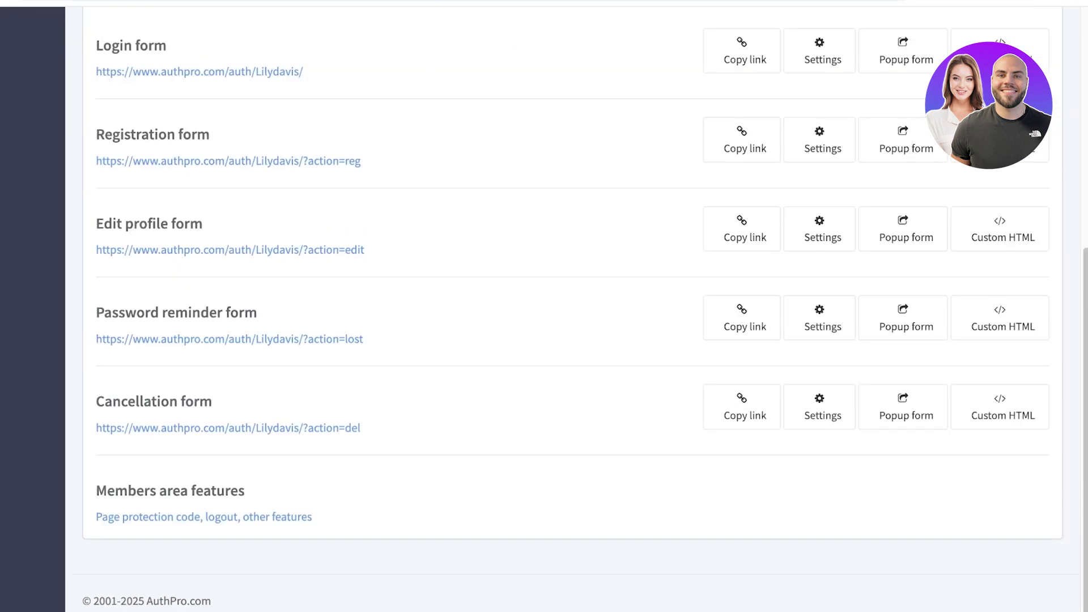
scroll(204, 517, up, 8)
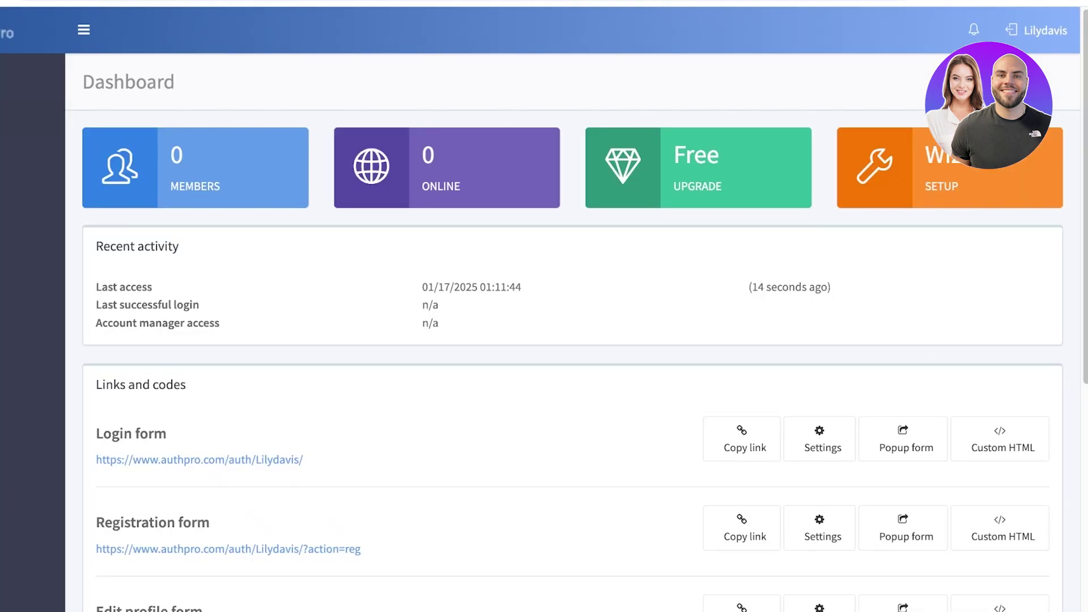
scroll(566, 306, down, 8)
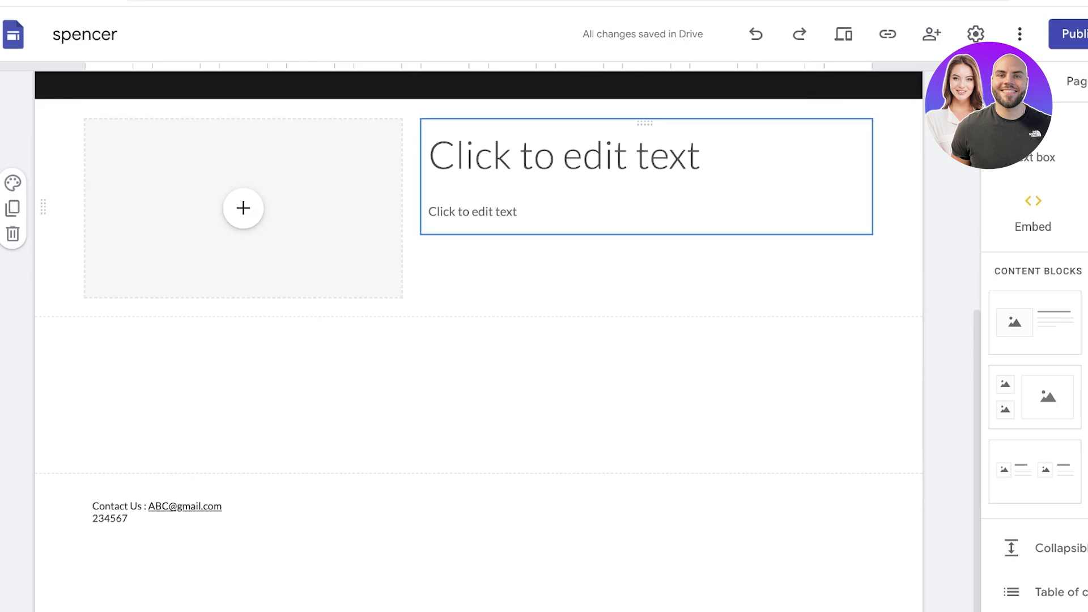
In the Pages list, set the Members page to Hide from navigation
click(1076, 81)
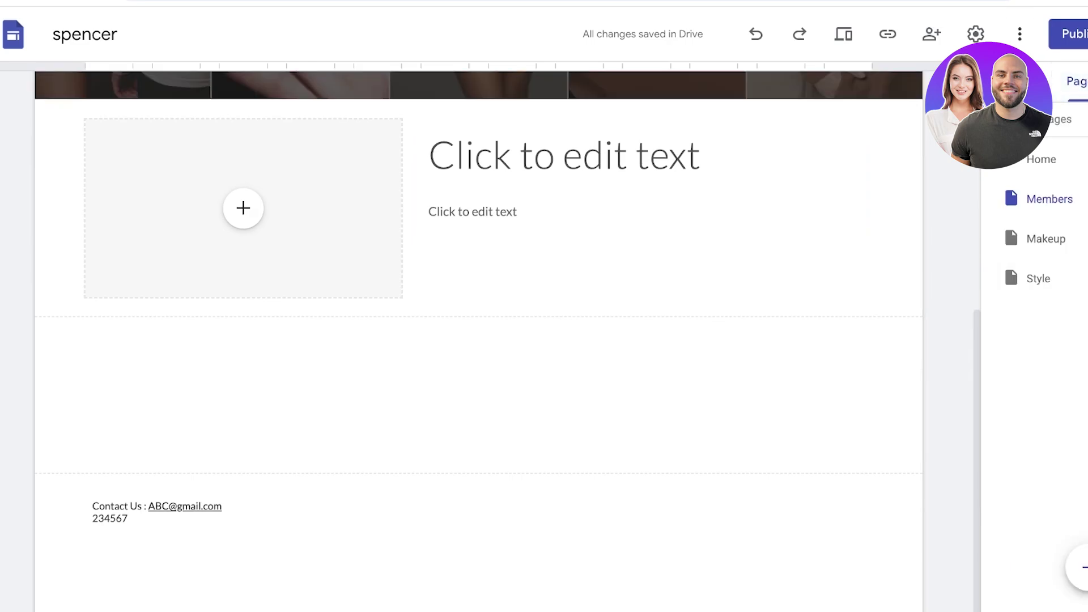
click(1085, 238)
click(1084, 198)
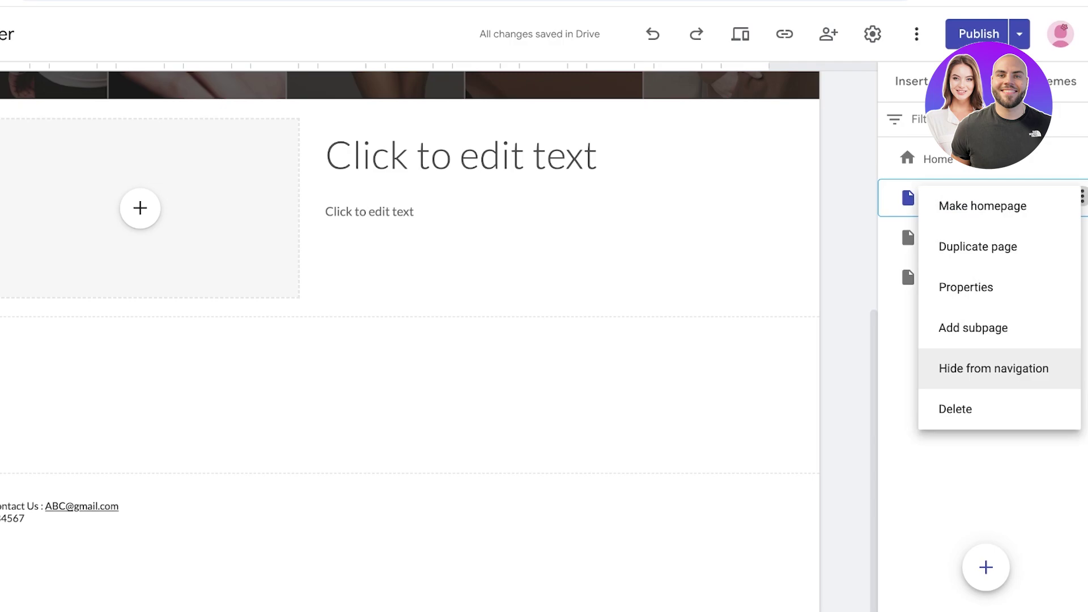
click(993, 368)
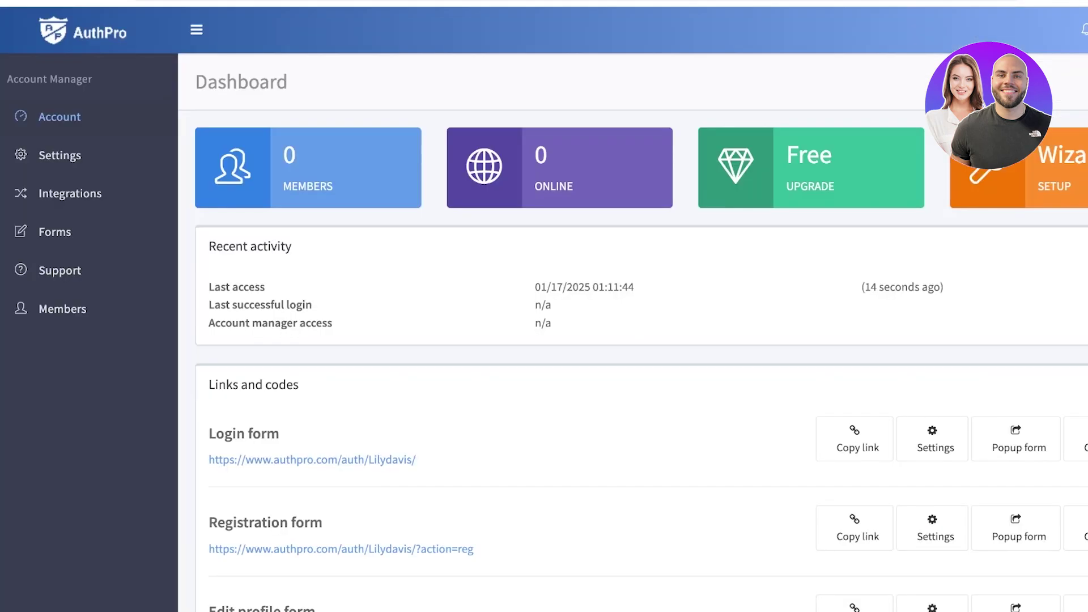
Open AuthPro's 'Page protection code, logout, other features' page from the bottom of the dashboard
scroll(317, 516, down, 7)
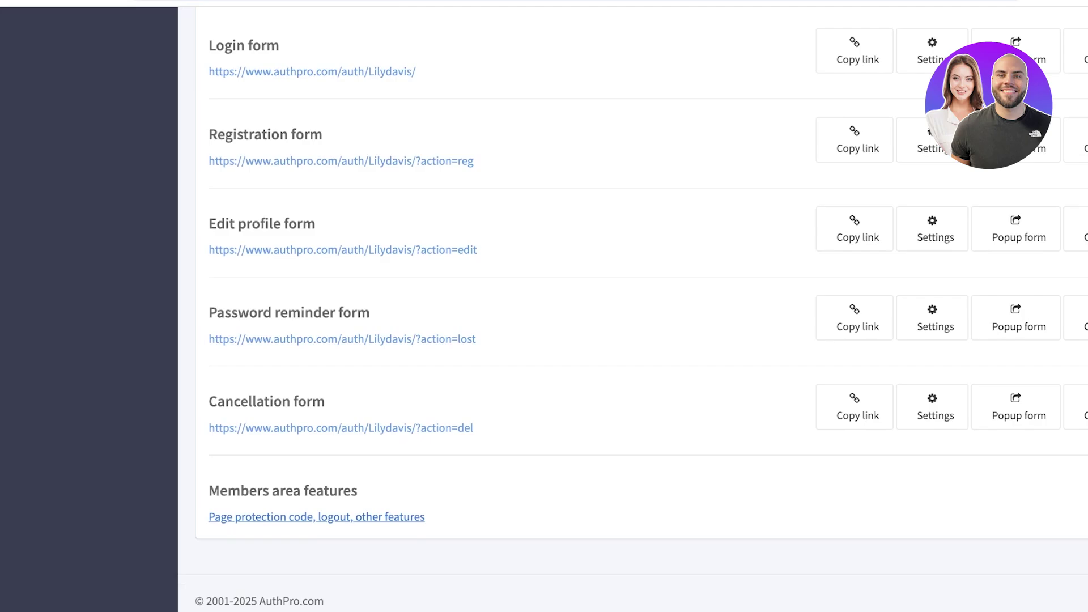
click(317, 517)
scroll(647, 309, down, 15)
scroll(648, 309, up, 10)
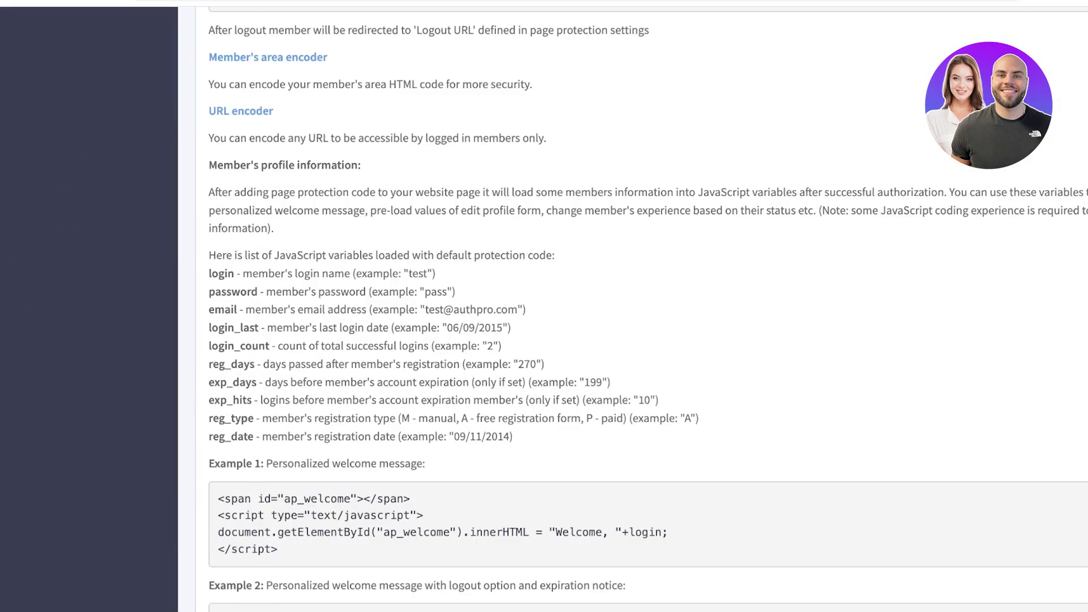
scroll(632, 309, up, 10)
scroll(633, 309, down, 2)
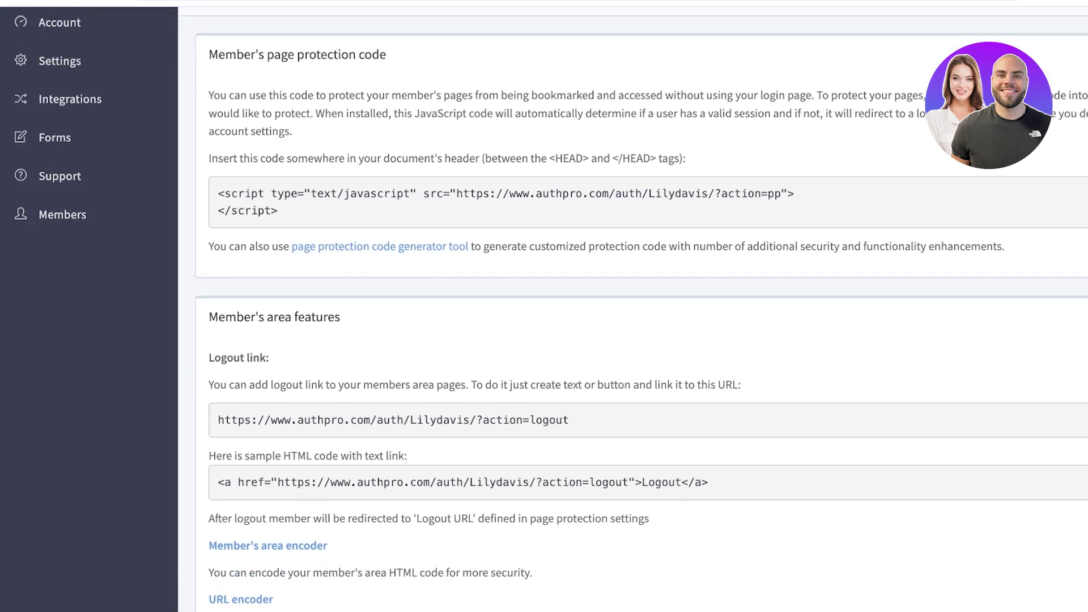
scroll(632, 310, up, 2)
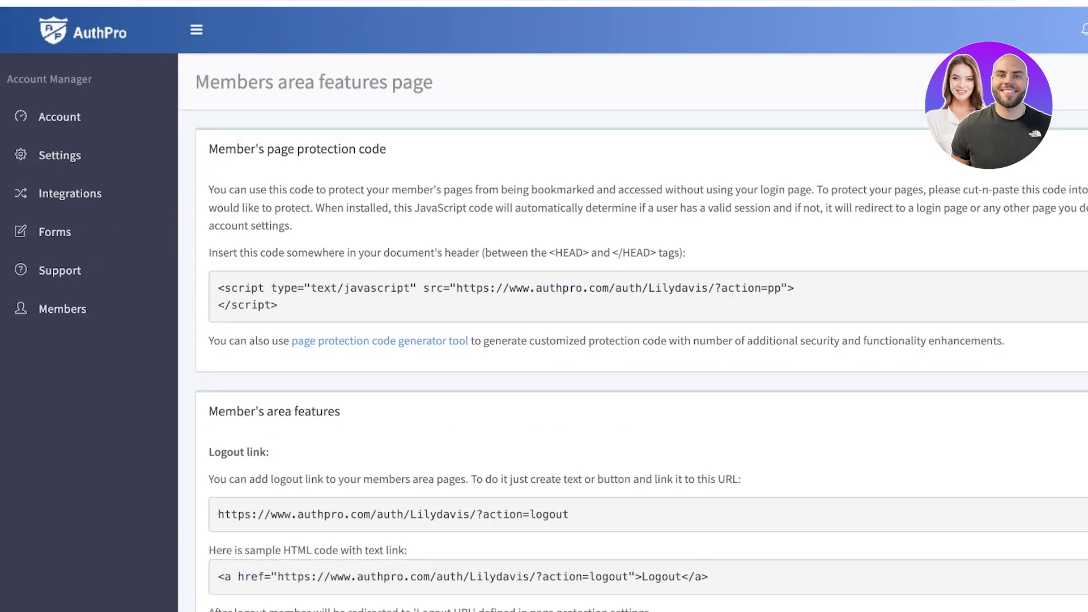
scroll(633, 310, down, 4)
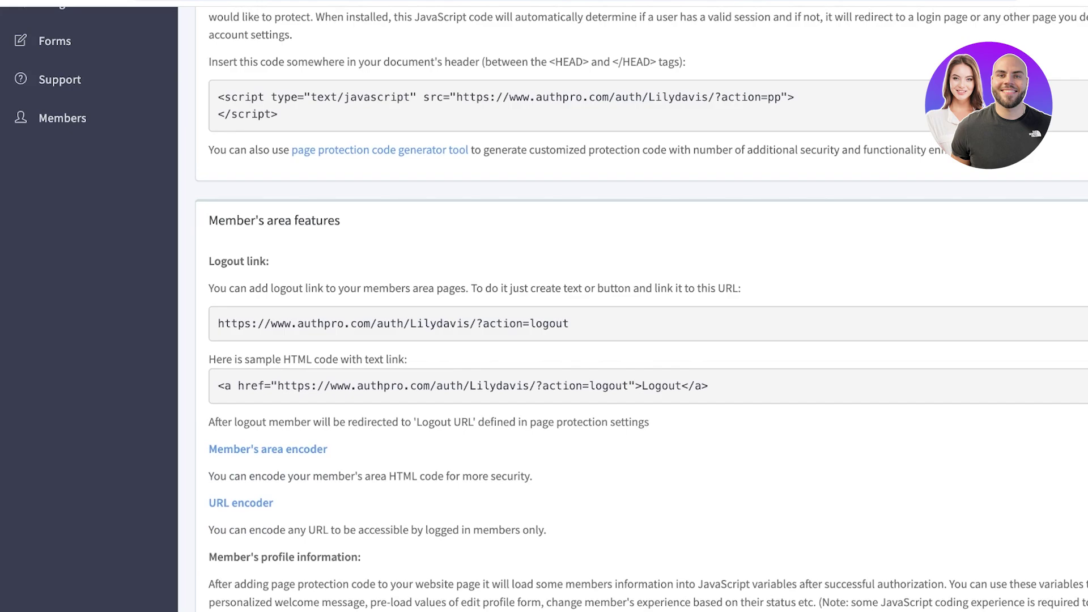
scroll(633, 310, down, 15)
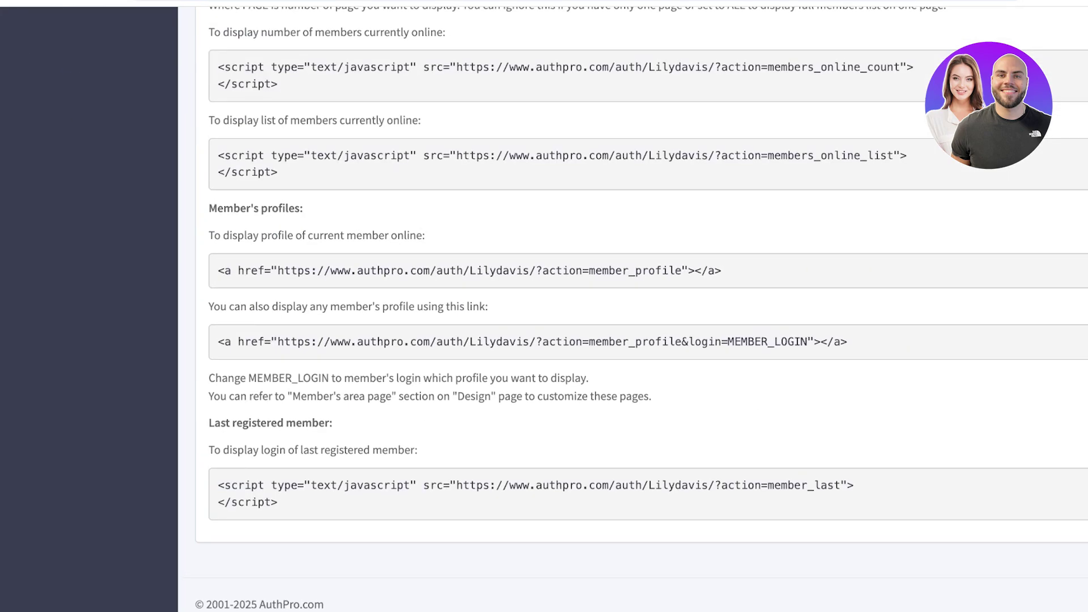
scroll(633, 309, up, 3)
scroll(633, 309, down, 3)
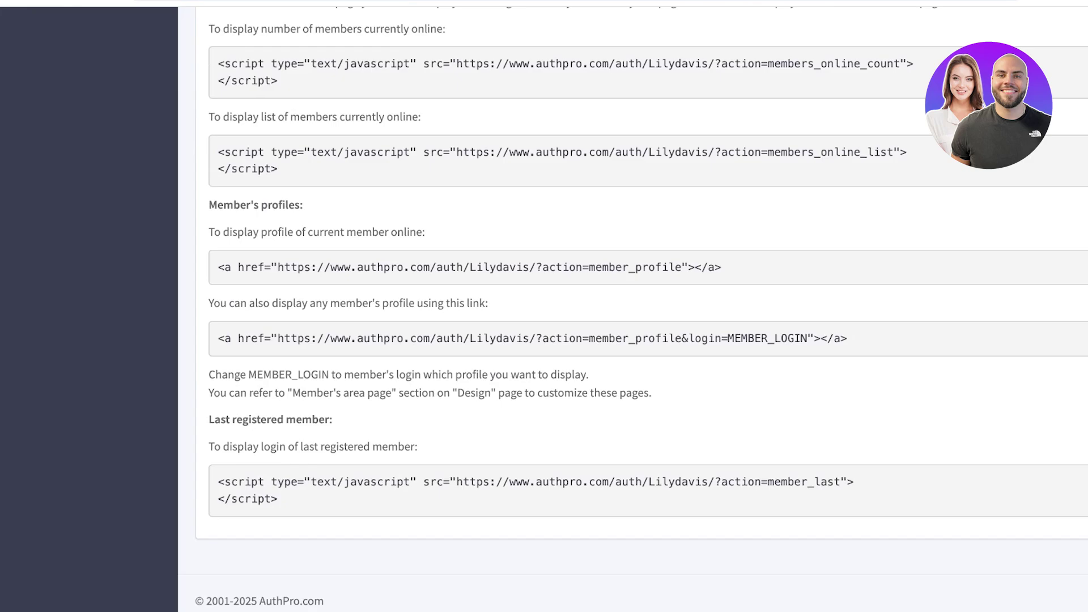
scroll(633, 310, up, 10)
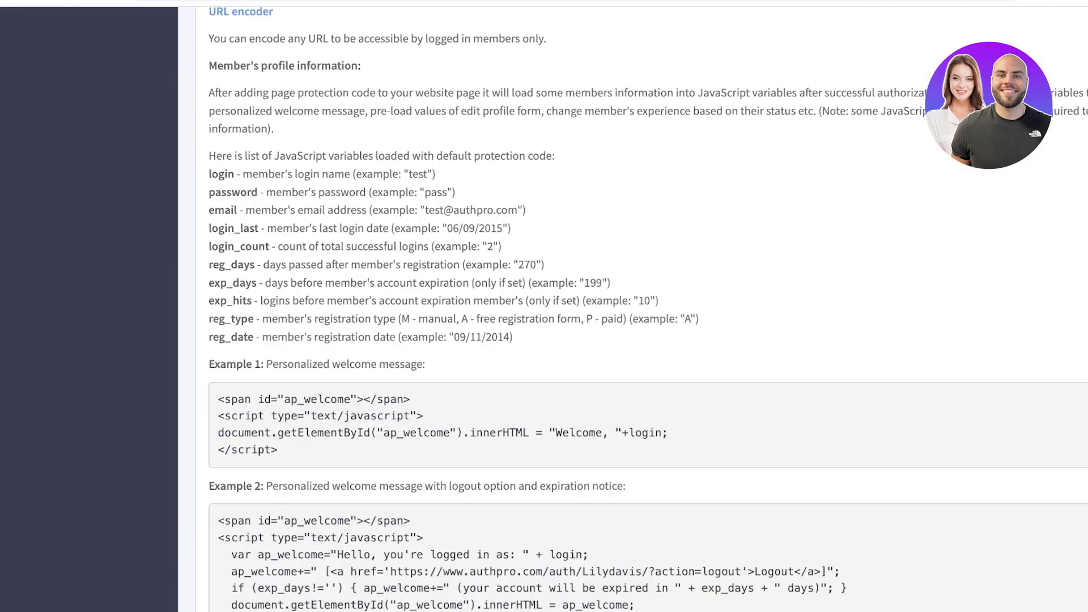